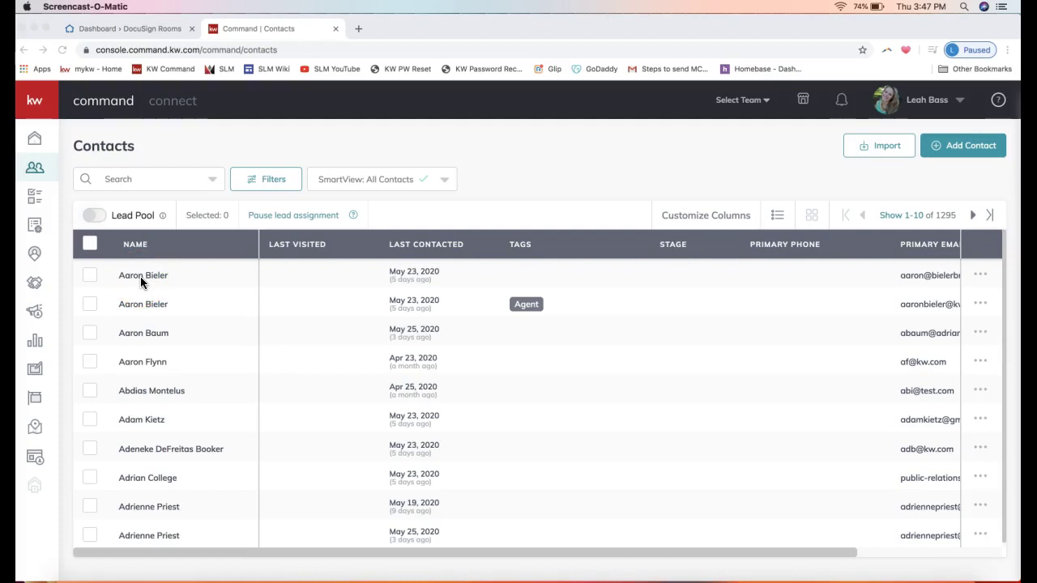
Step: Point the browser at agent.kw.com while keeping the All Contacts list in view
left_click(567, 148)
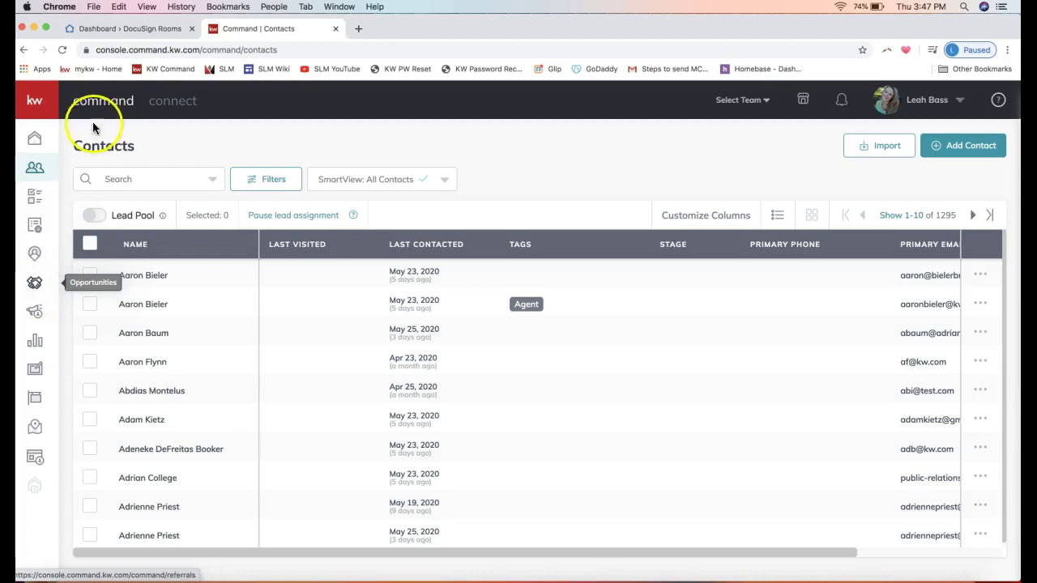
left_click(115, 50)
type("agent.kw.com")
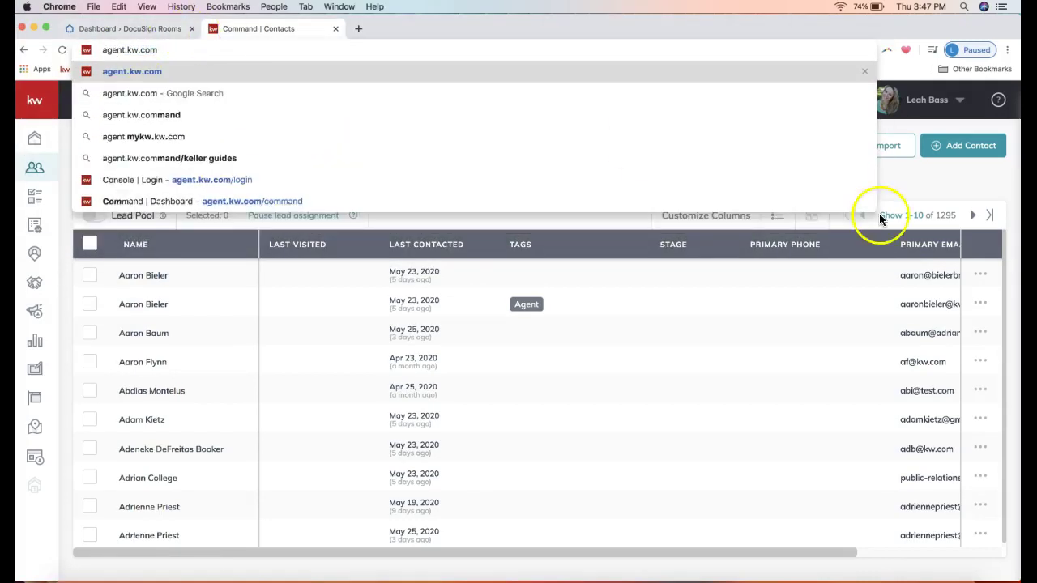
left_click(939, 175)
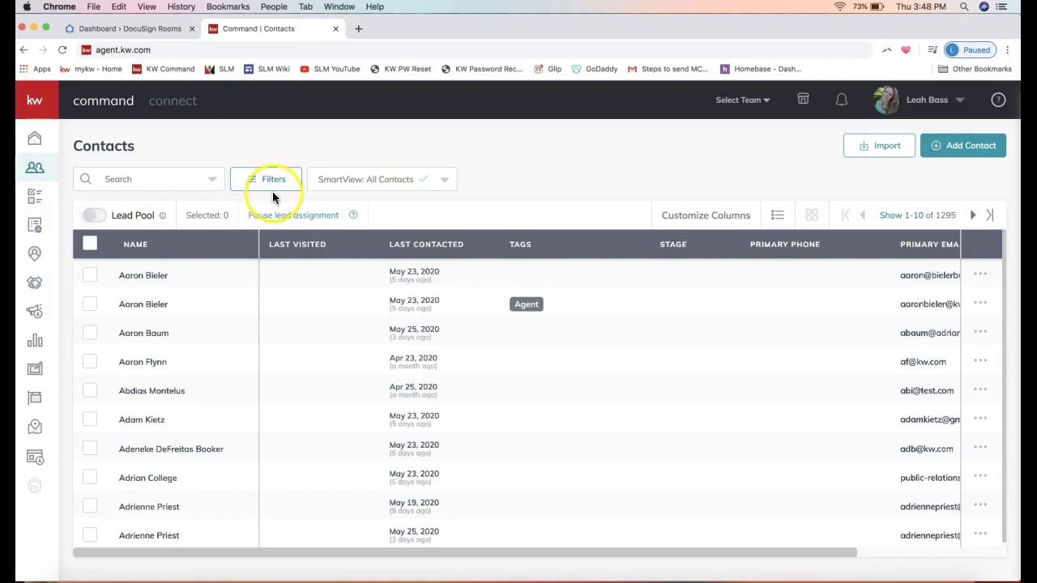
left_click(35, 181)
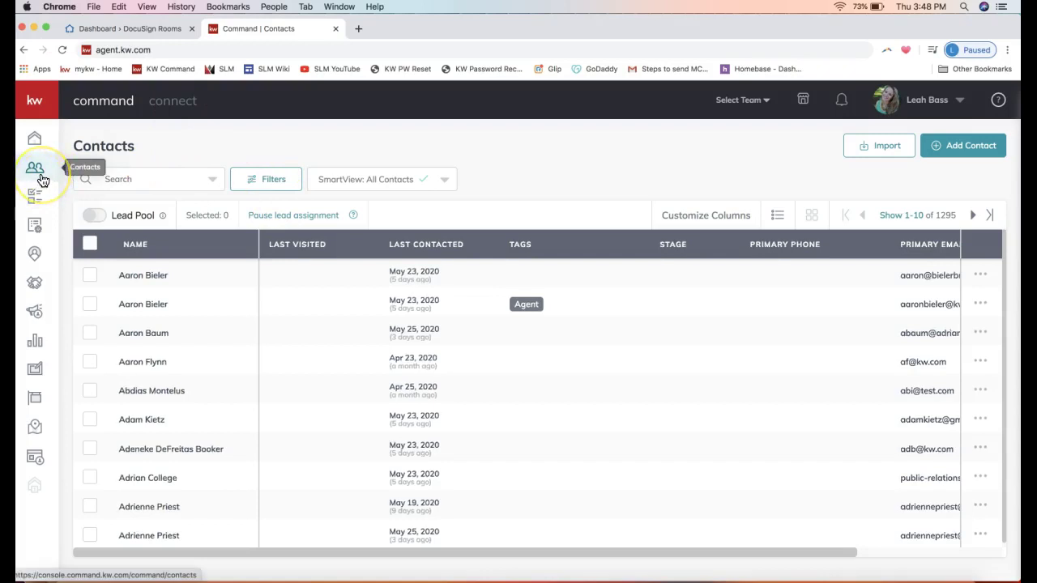
left_click(37, 179)
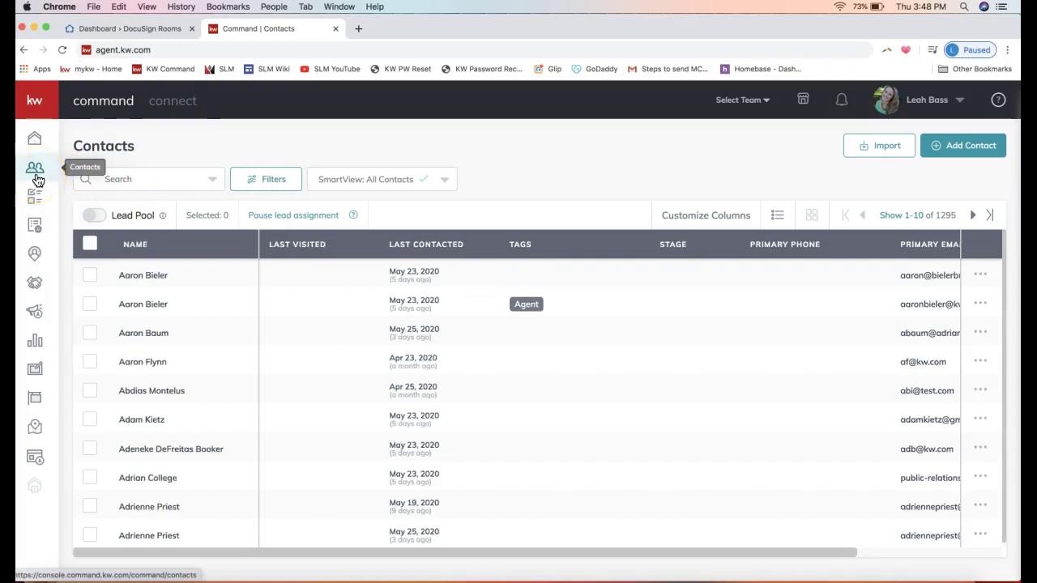
left_click(31, 180)
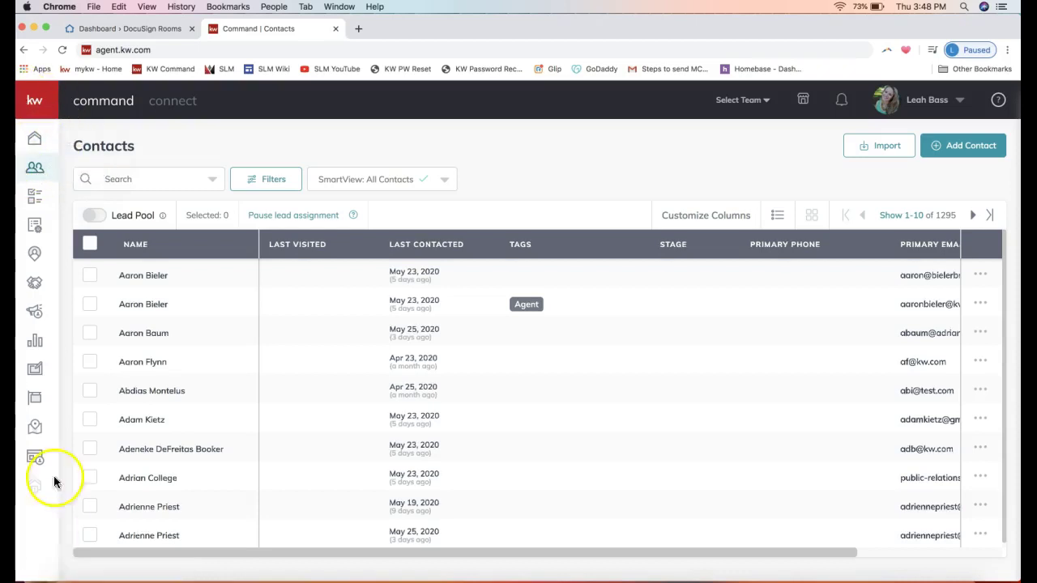
left_click(47, 111)
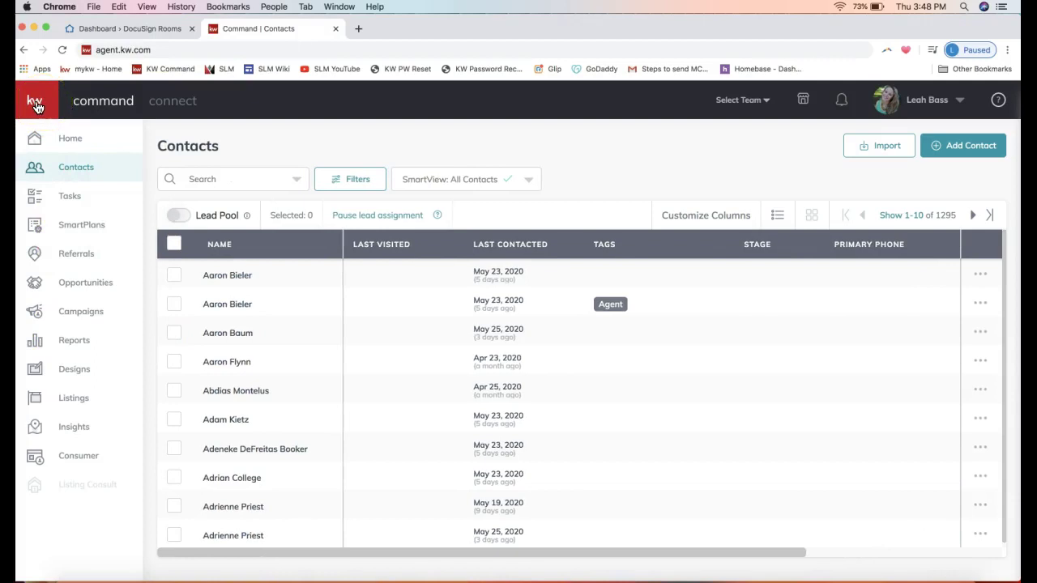
left_click(77, 176)
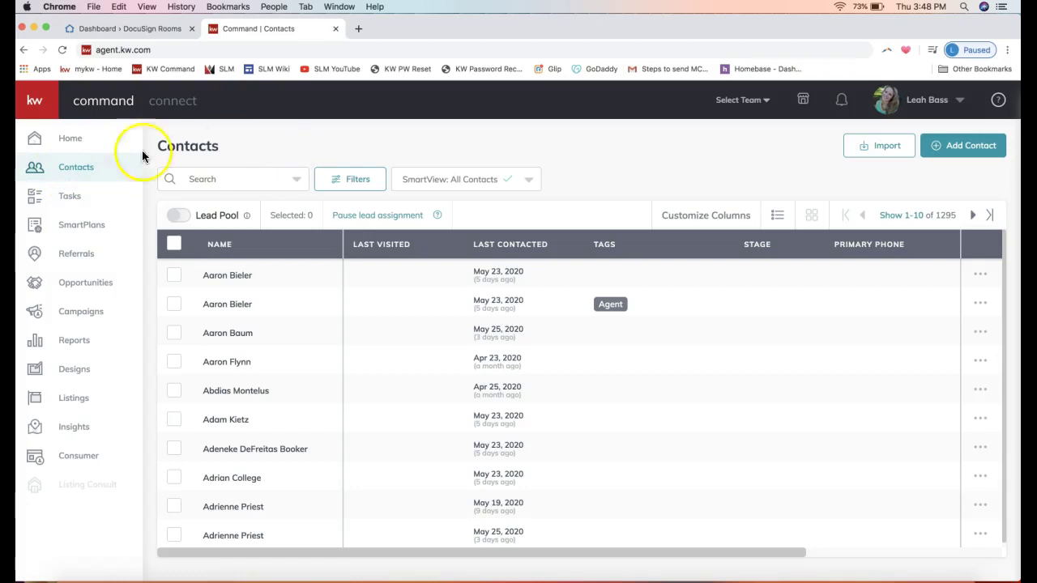
left_click(69, 164)
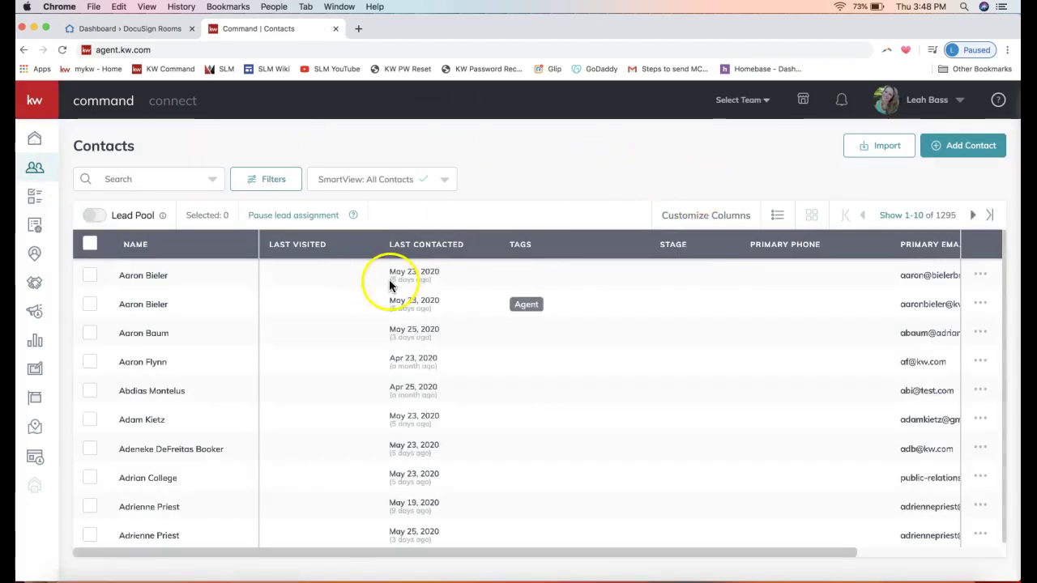
left_click(131, 180)
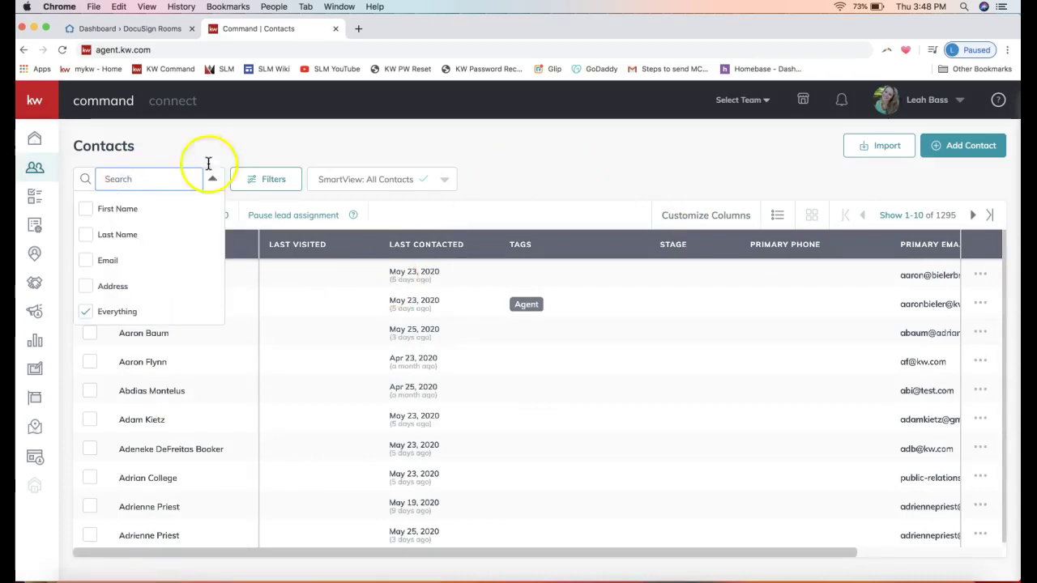
left_click(706, 166)
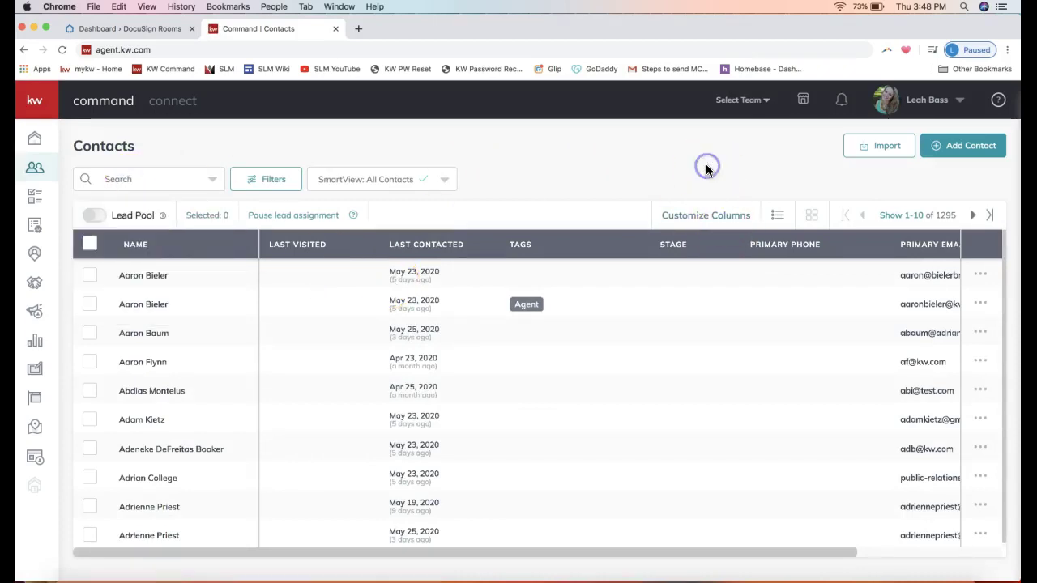
left_click(961, 154)
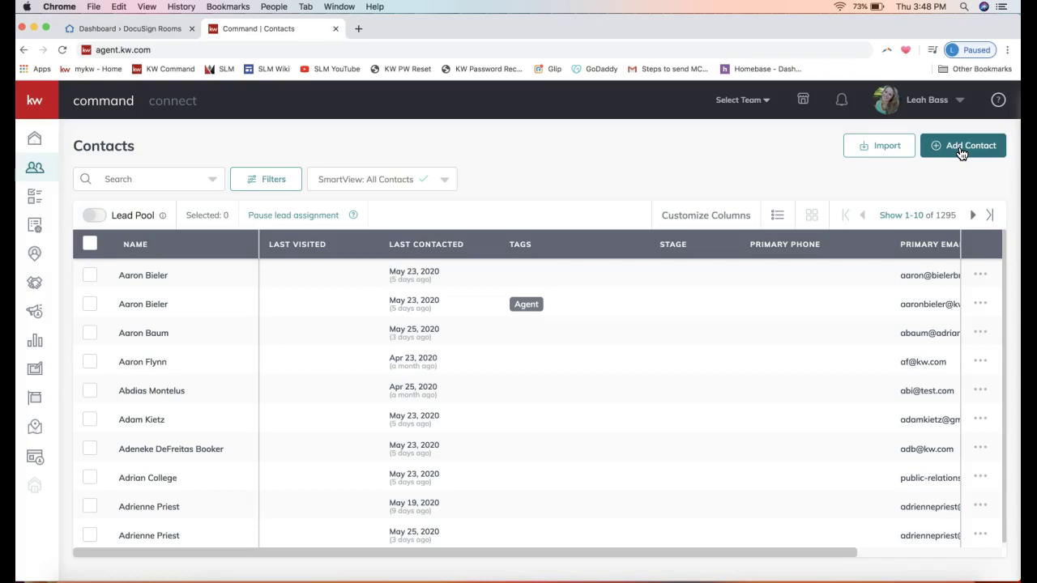
left_click(960, 153)
left_click(959, 156)
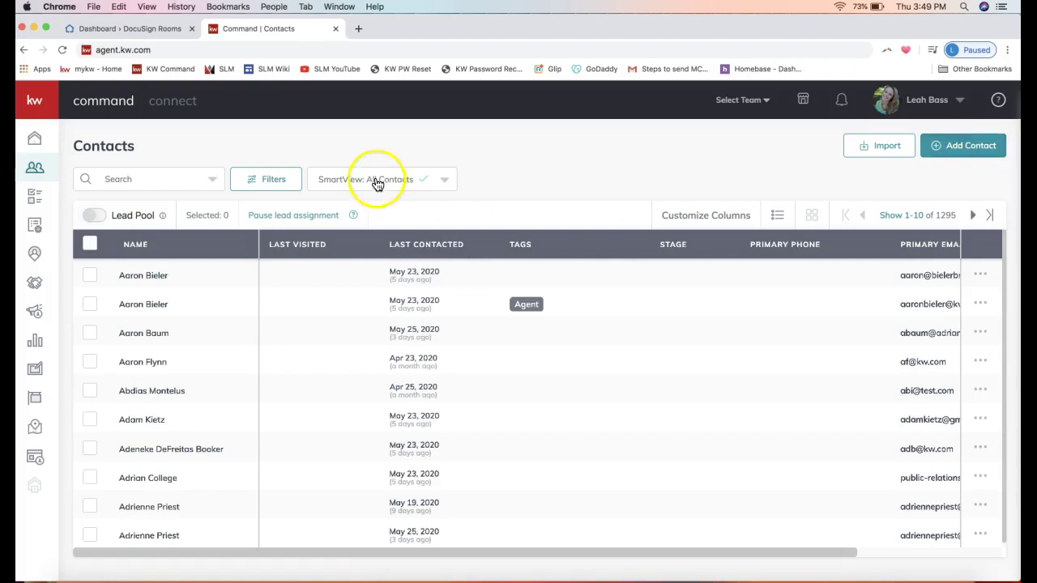
left_click(106, 175)
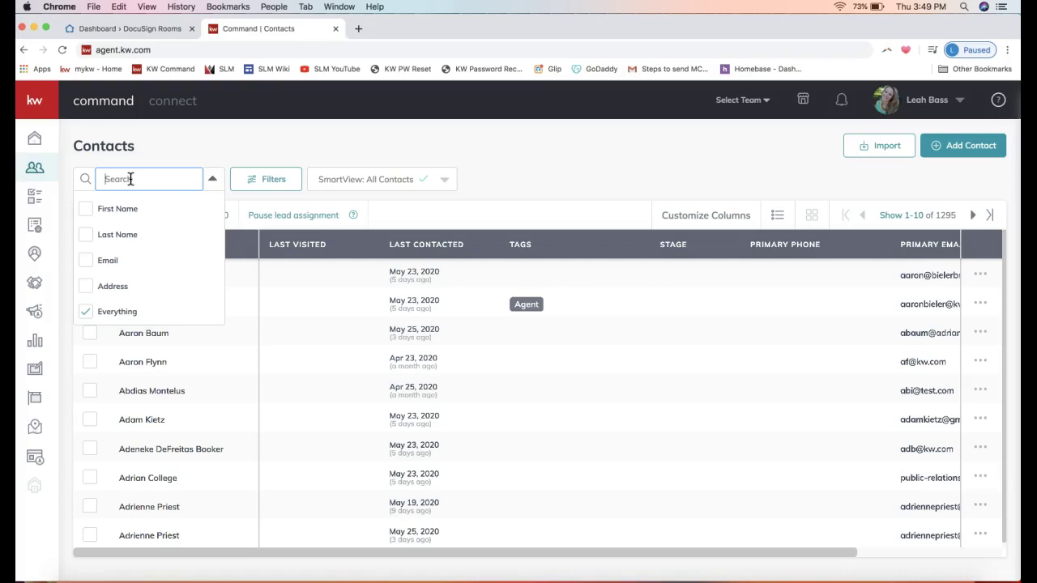
left_click(153, 153)
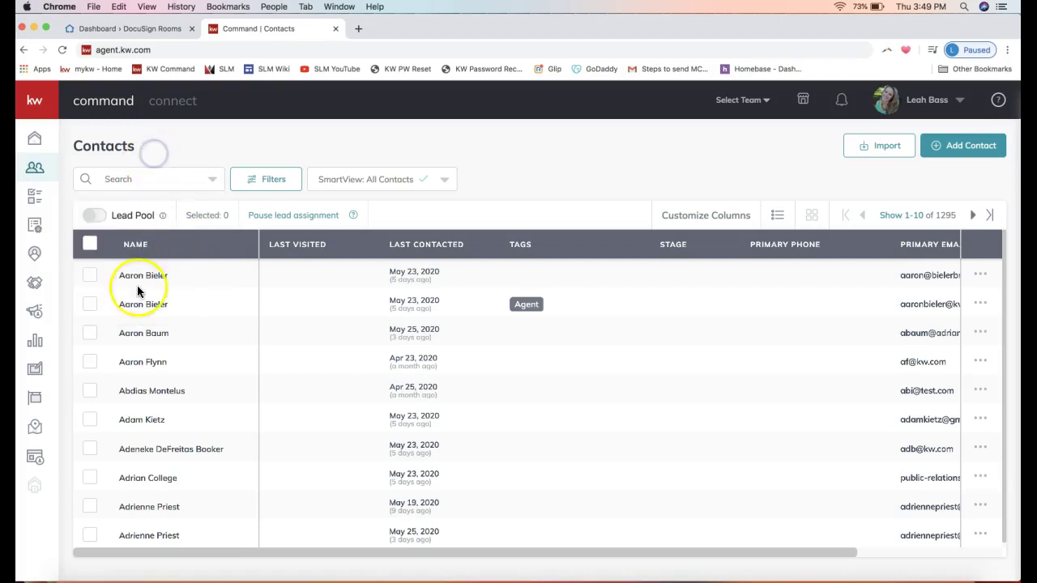
left_click(145, 282)
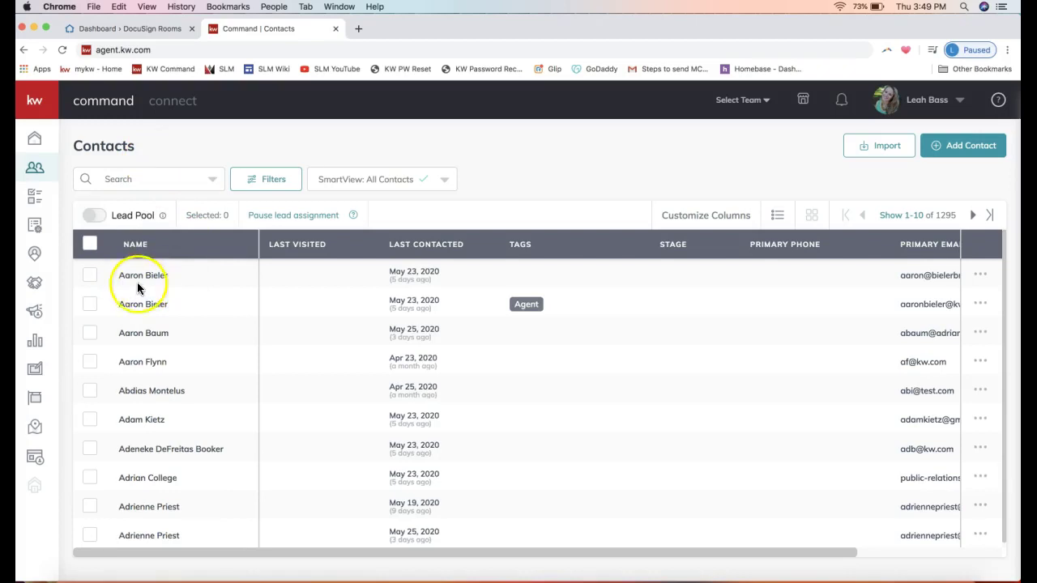
Step: Search the contacts by the client's full name and open the single matching record
left_click(127, 182)
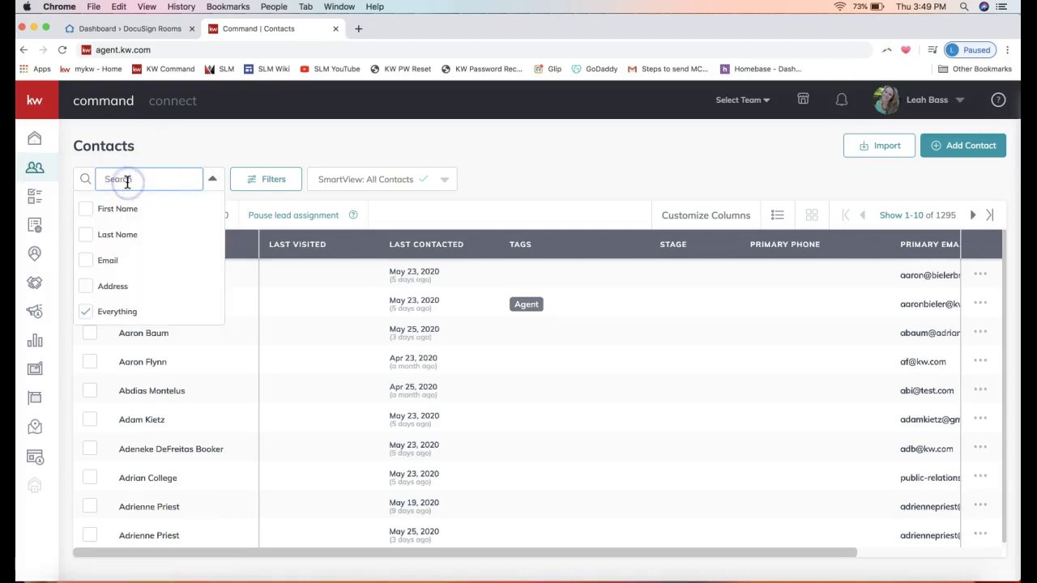
left_click(118, 181)
left_click(121, 179)
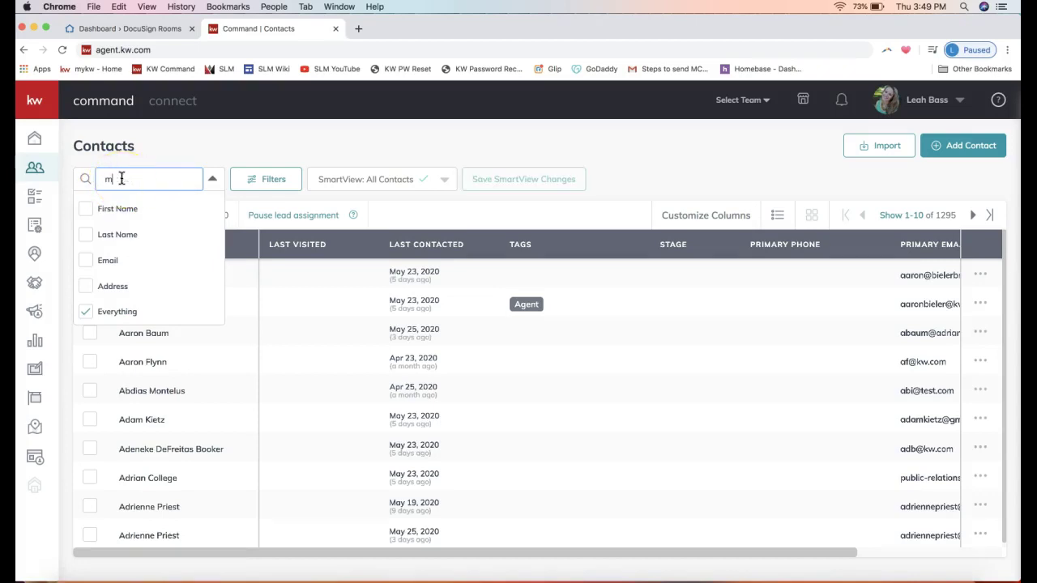
left_click(217, 156)
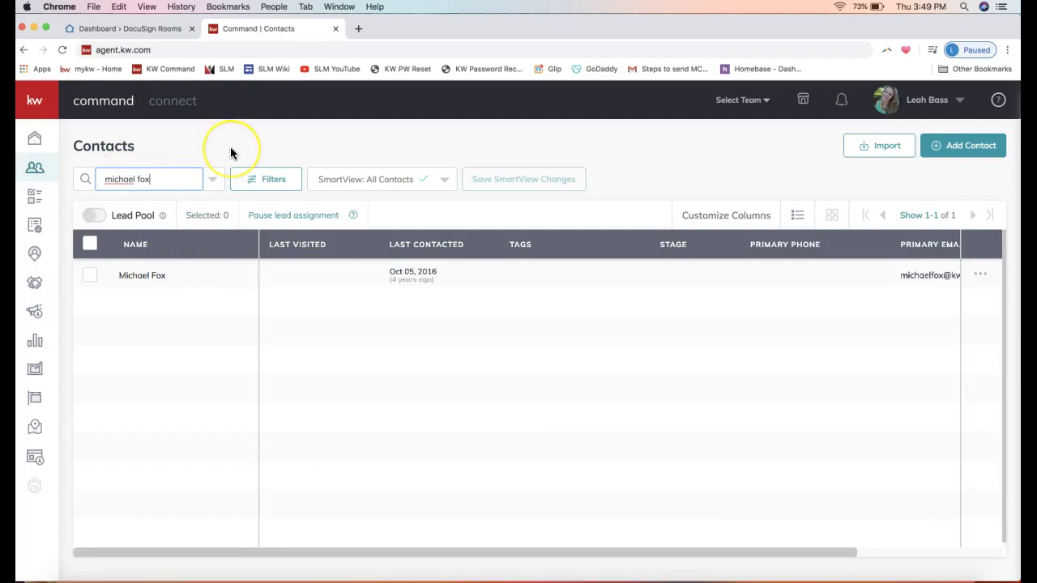
left_click(146, 284)
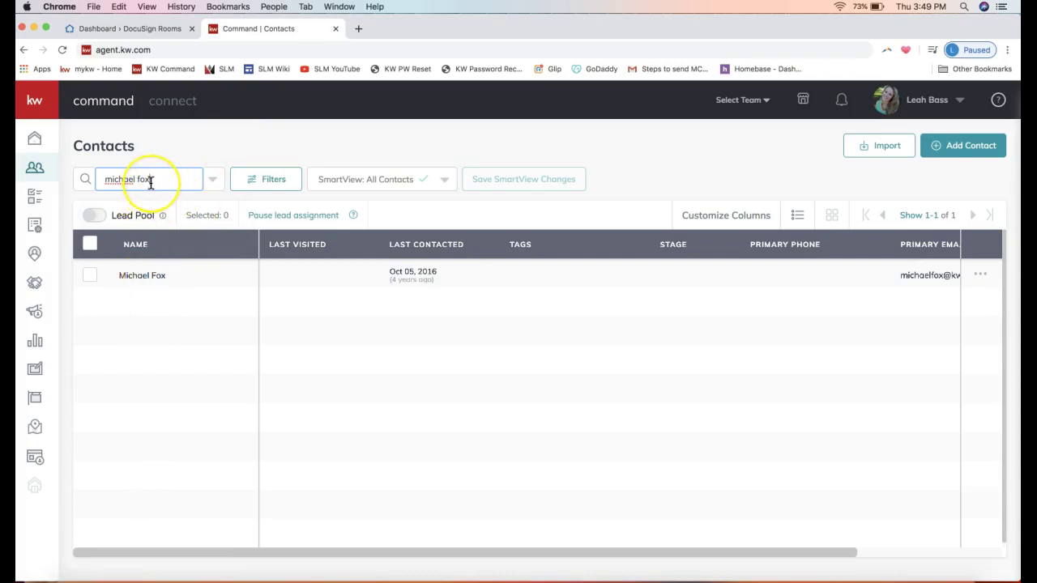
left_click(142, 281)
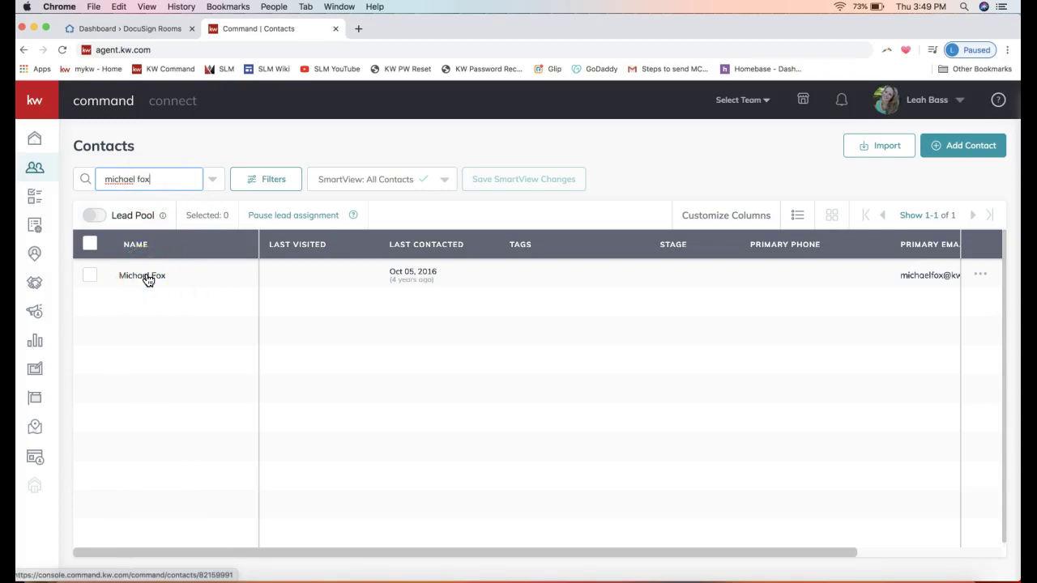
left_click(144, 277)
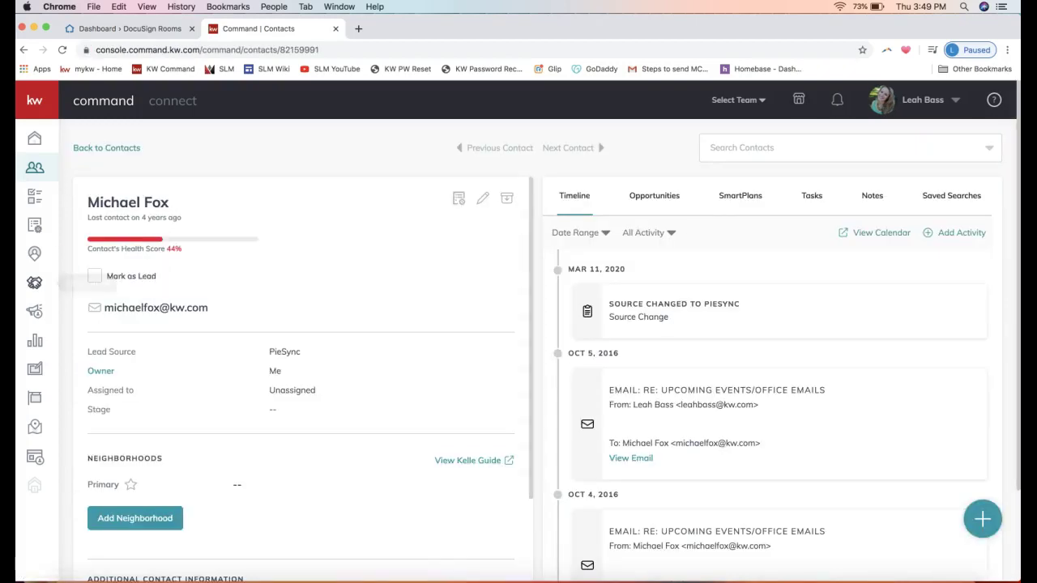
Step: Show the contact's Opportunities tab and highlight its No opportunities message
left_click(211, 312)
left_click(136, 201)
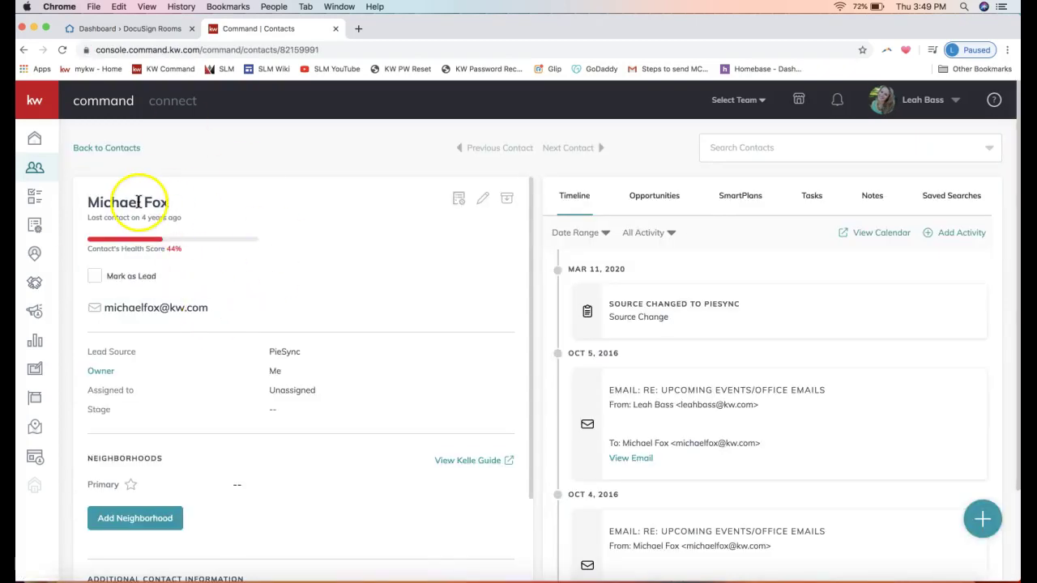
left_click(152, 324)
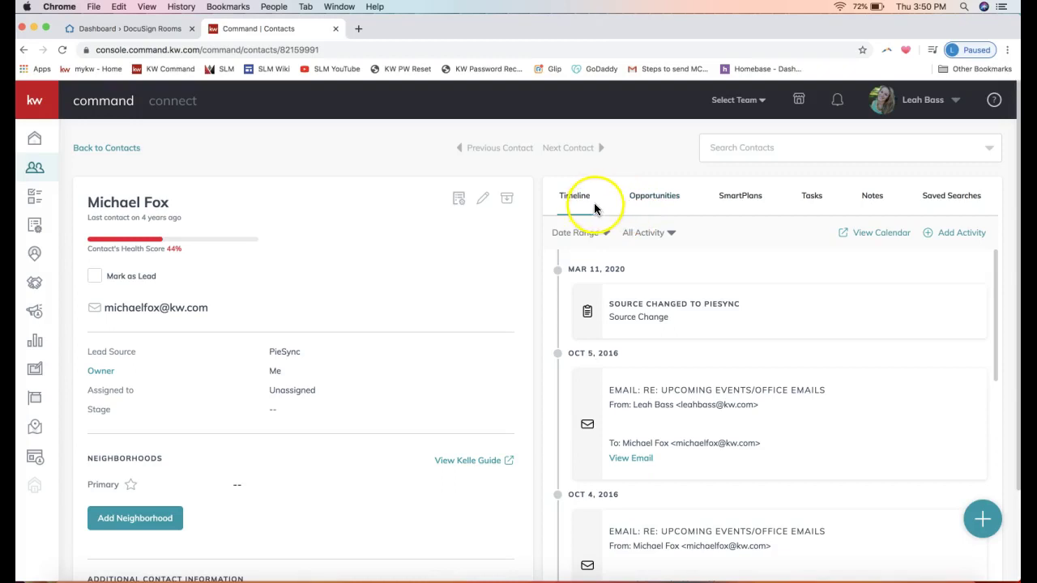
left_click(646, 198)
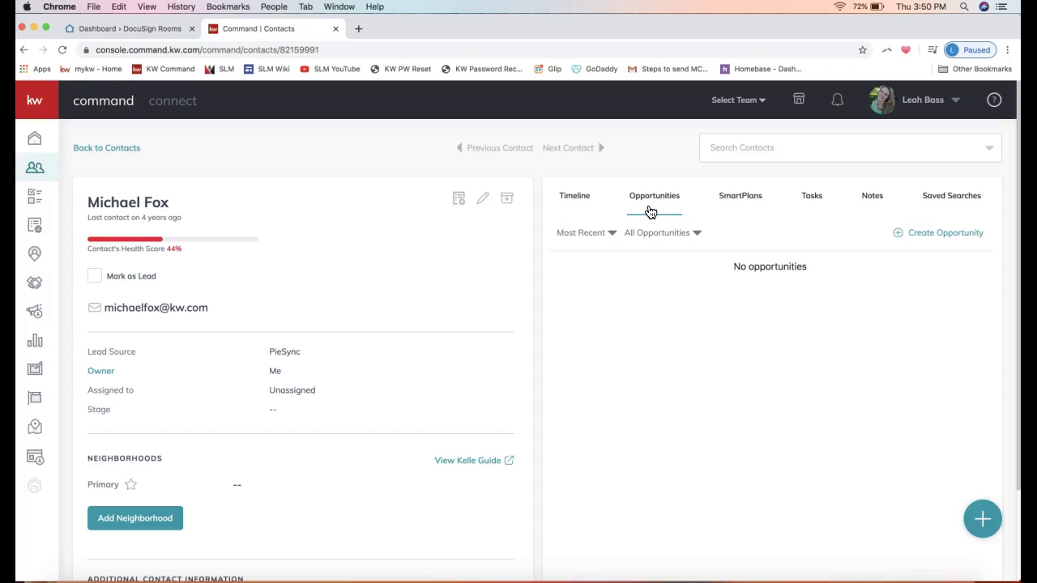
left_click(844, 273)
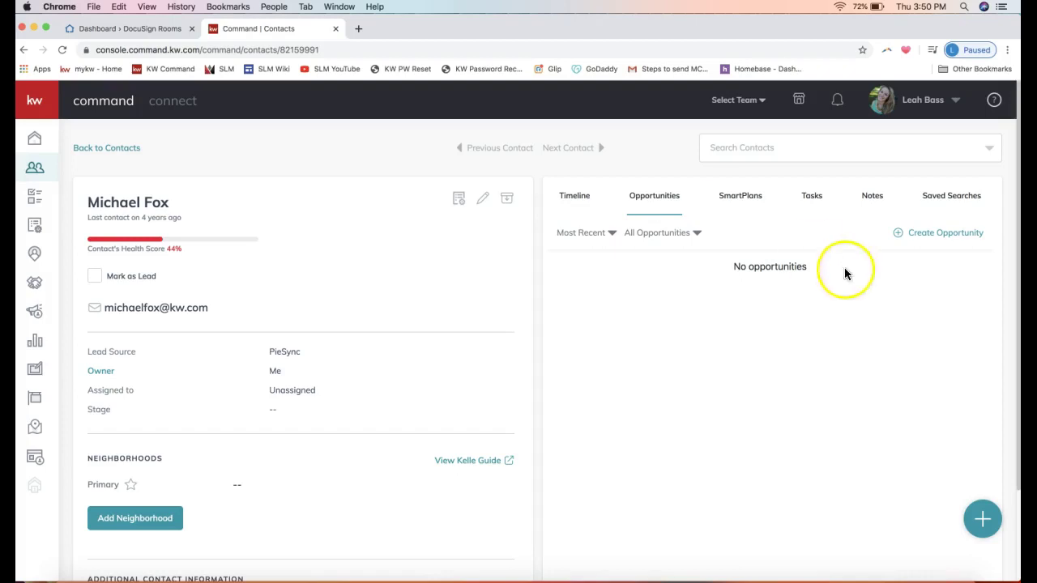
triple_click(761, 267)
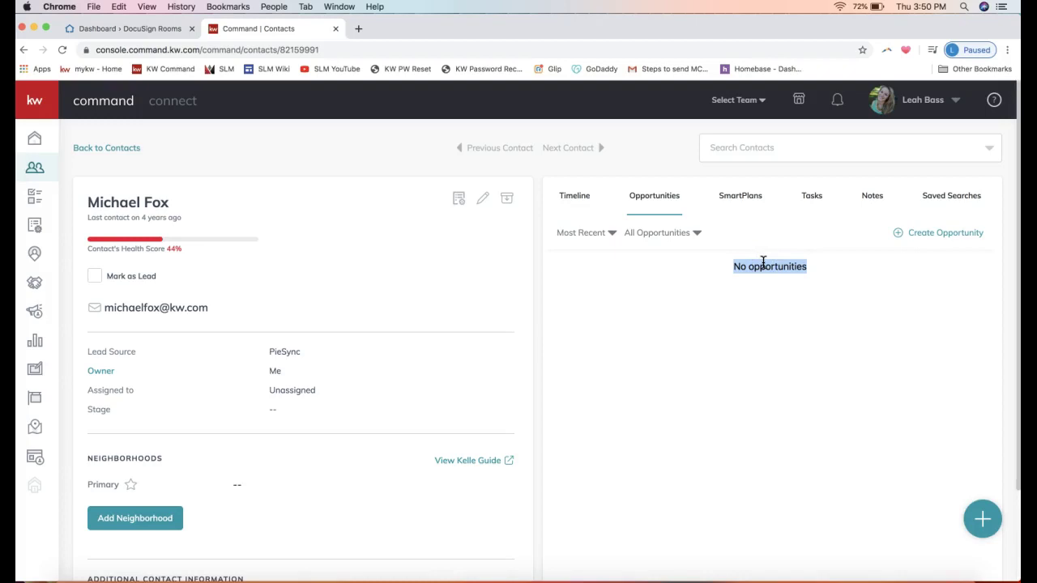
left_click(729, 265)
left_click(768, 268)
Step: Open the Create Opportunity form, leaving Ballantyne Area market center and Yates & Maxwell Properties team unchanged
left_click(937, 236)
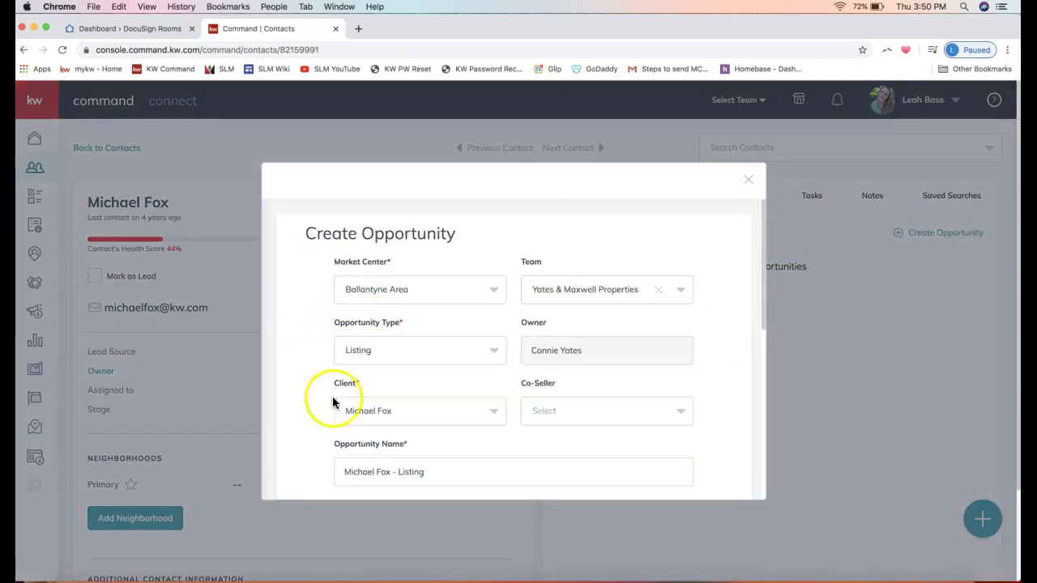
scroll(351, 336, "down", 1)
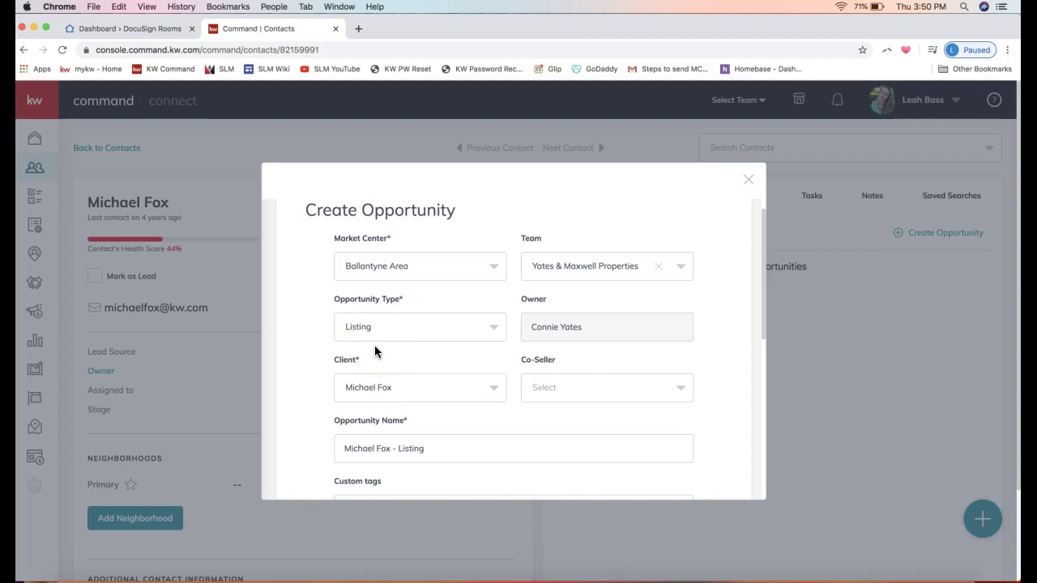
left_click(368, 267)
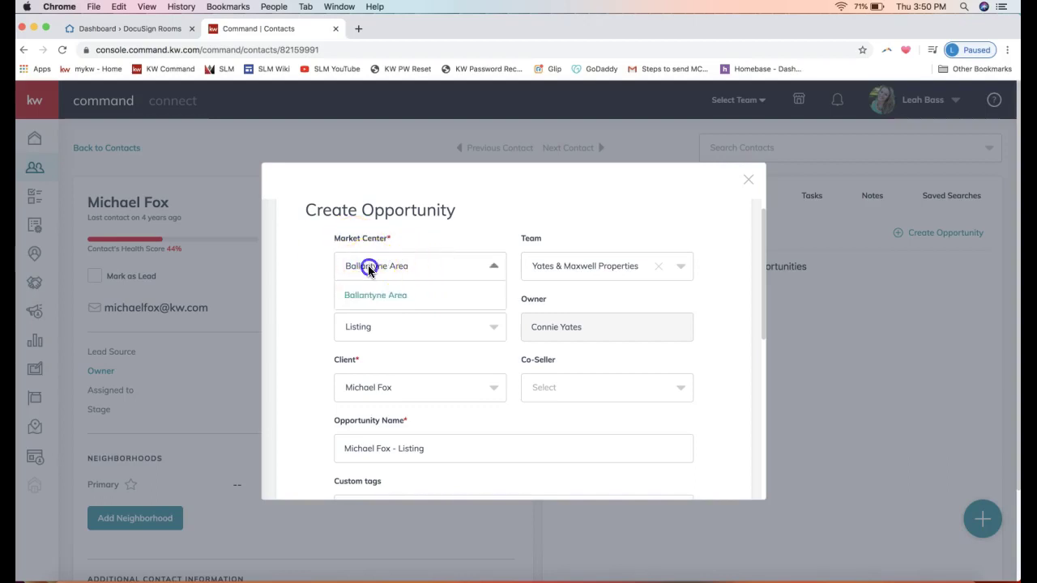
left_click(368, 265)
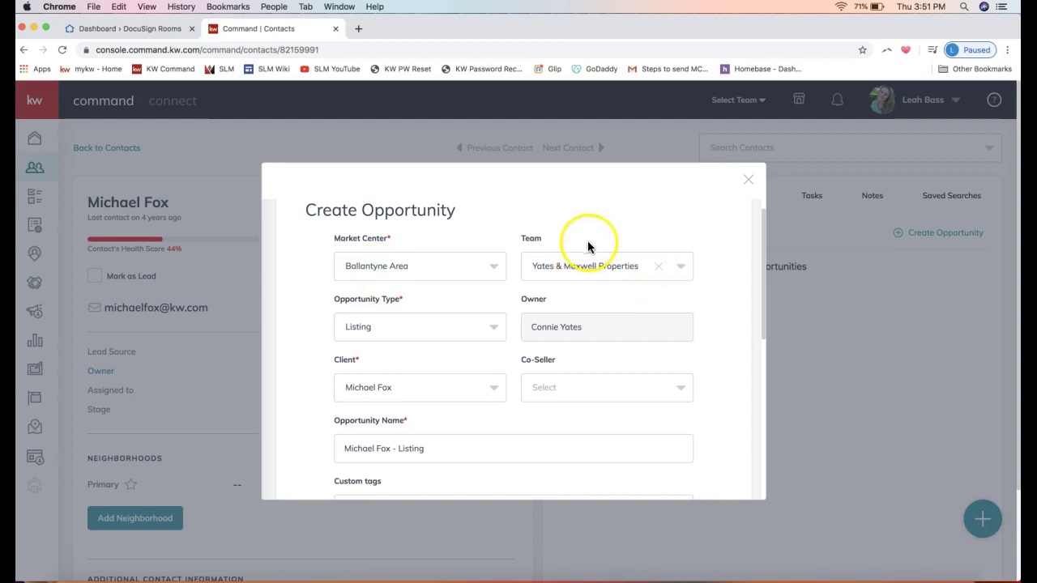
left_click(534, 273)
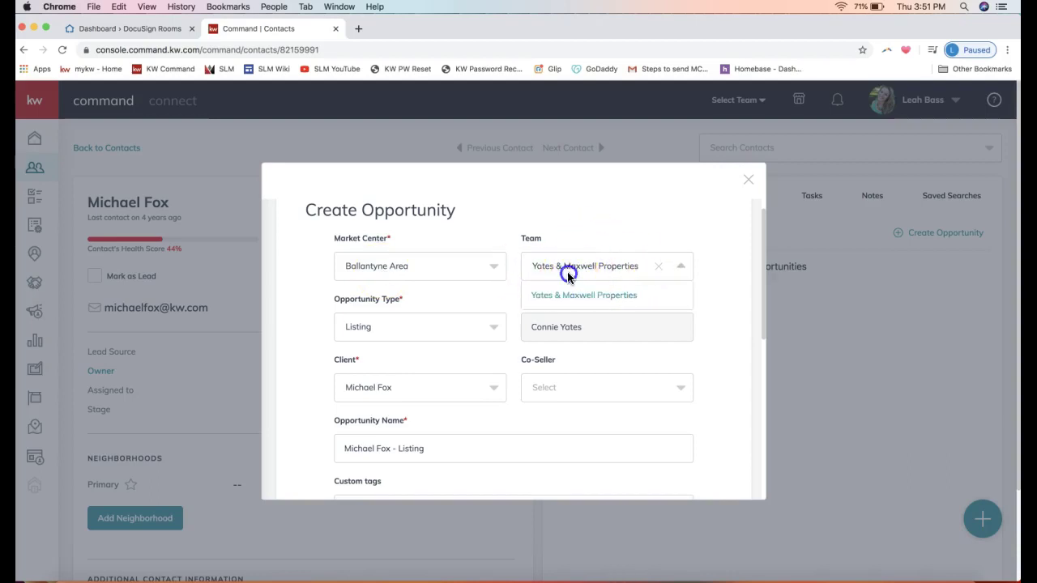
left_click(571, 216)
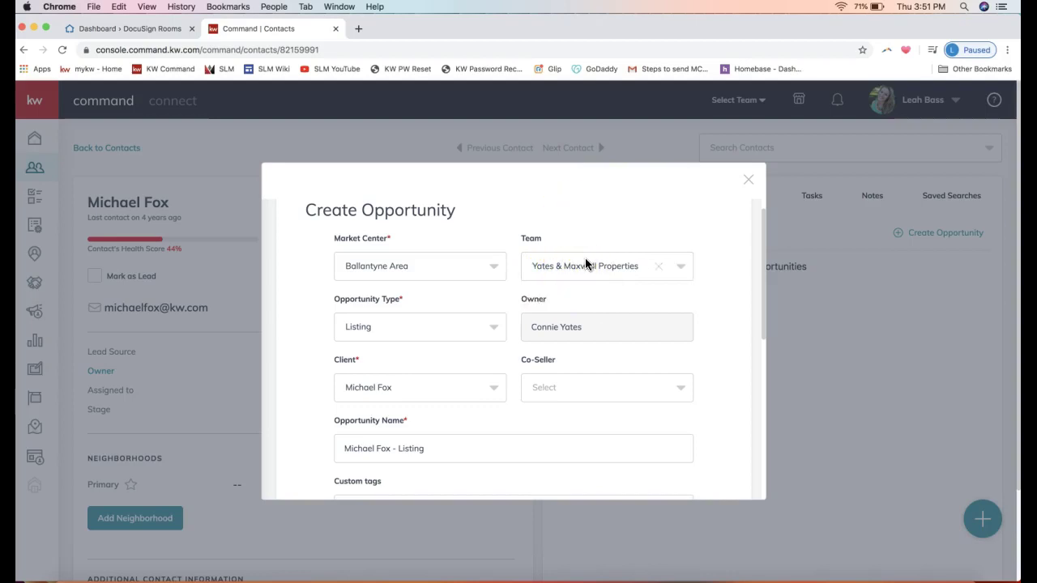
Step: Set the Opportunity Type to Listing after briefly trying Buyer, producing the surname-plus-Listing name
left_click(375, 333)
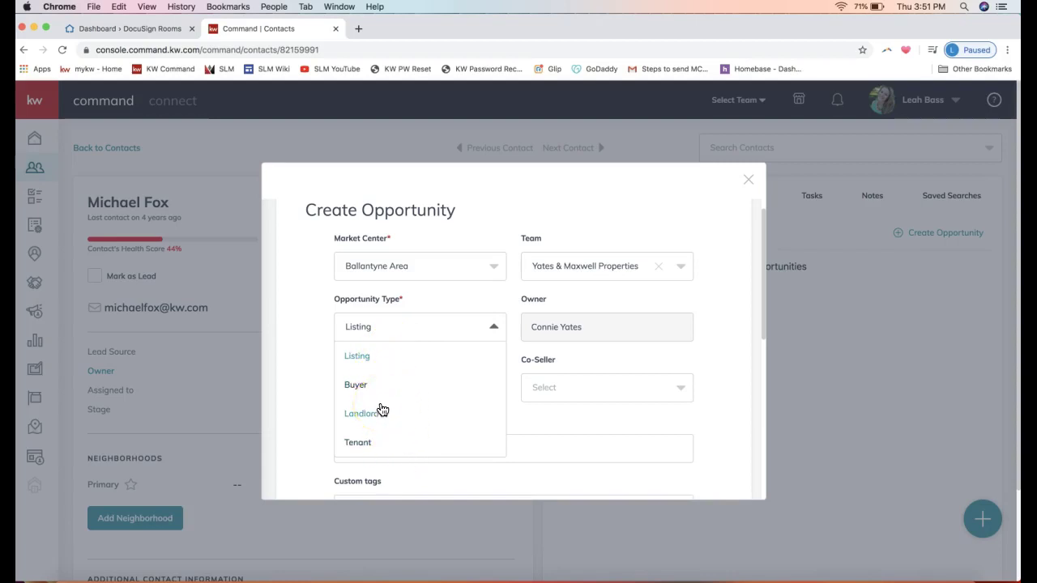
left_click(369, 357)
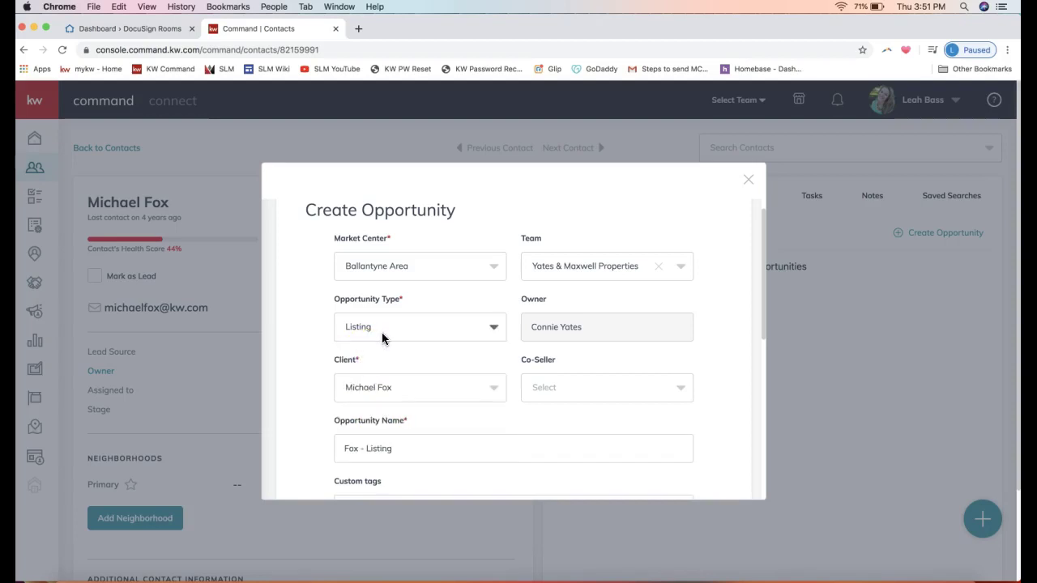
left_click(381, 332)
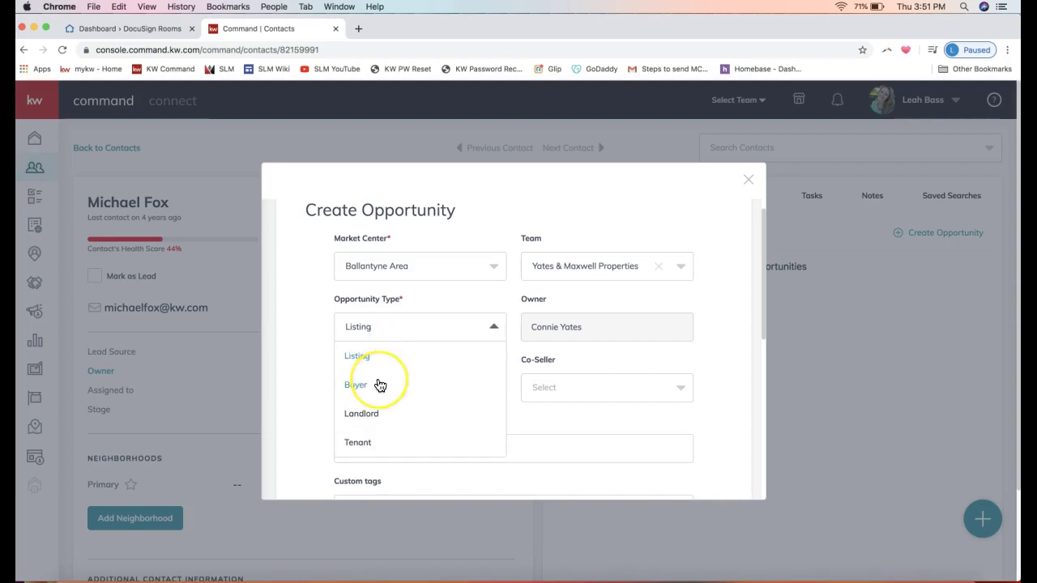
left_click(380, 385)
left_click(411, 330)
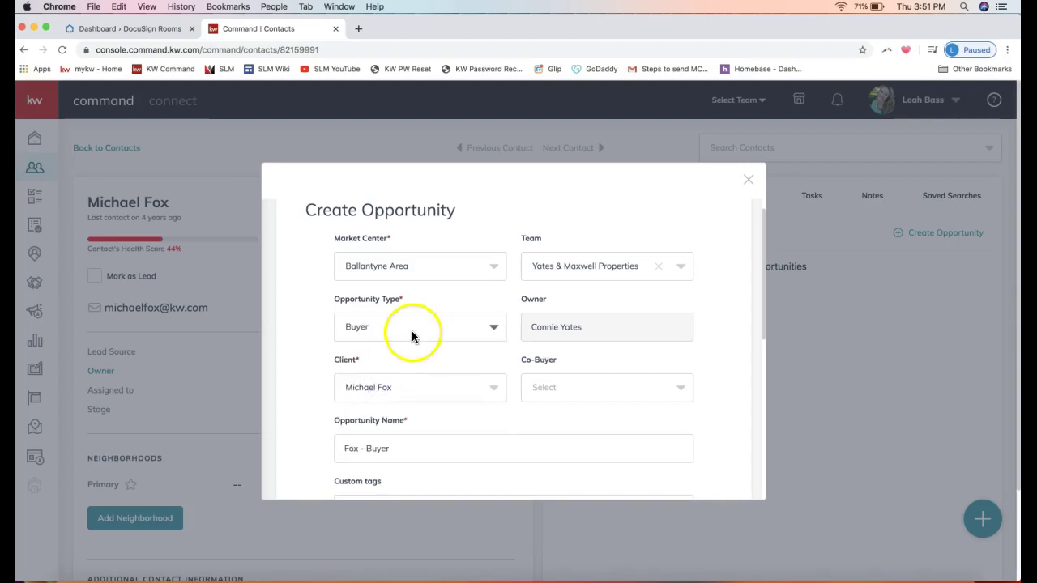
left_click(375, 361)
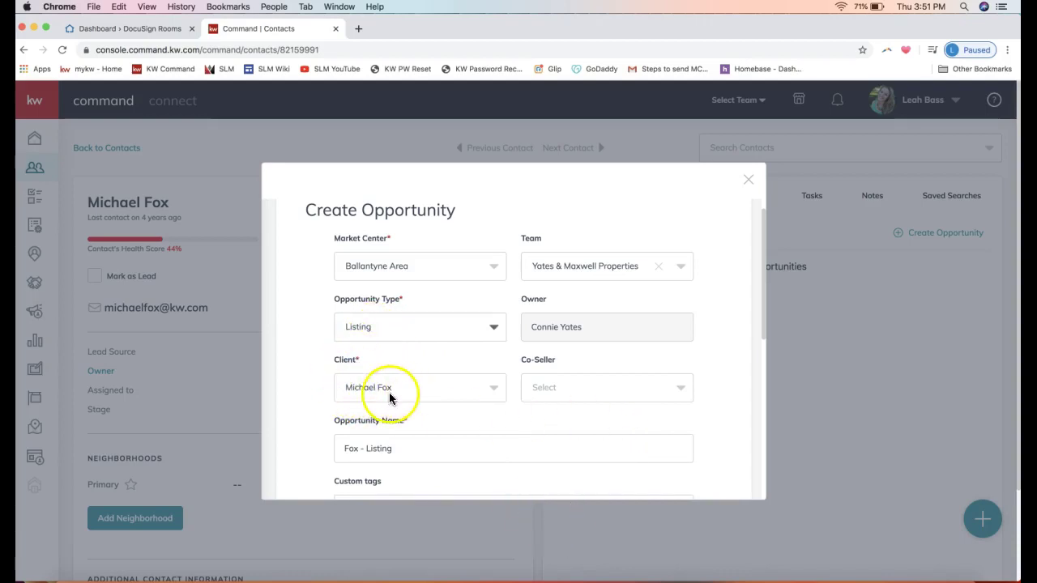
left_click(564, 387)
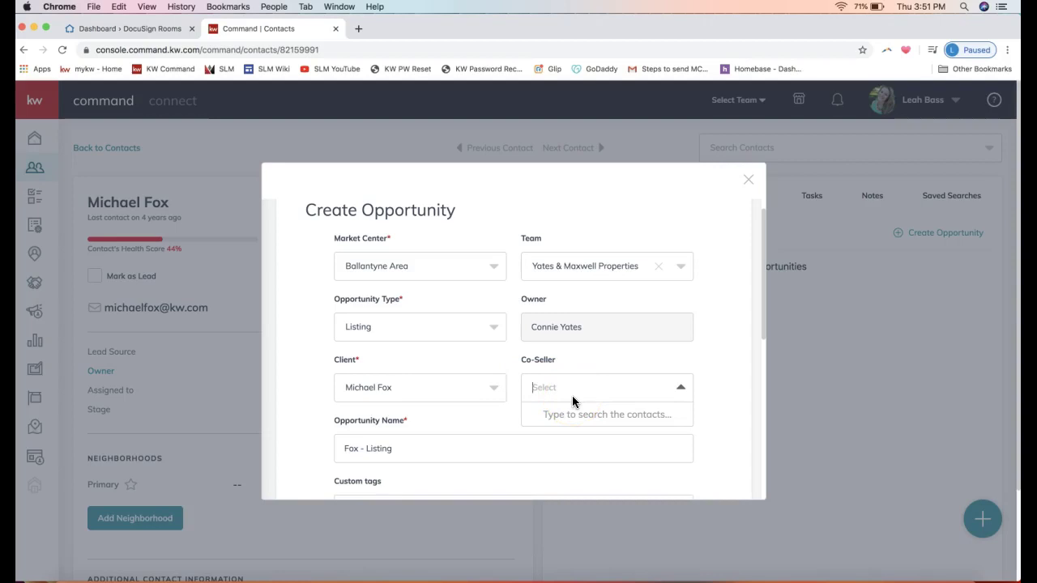
Step: Search for the second contact by name and assign them as the listing's co-seller
type("michael scott")
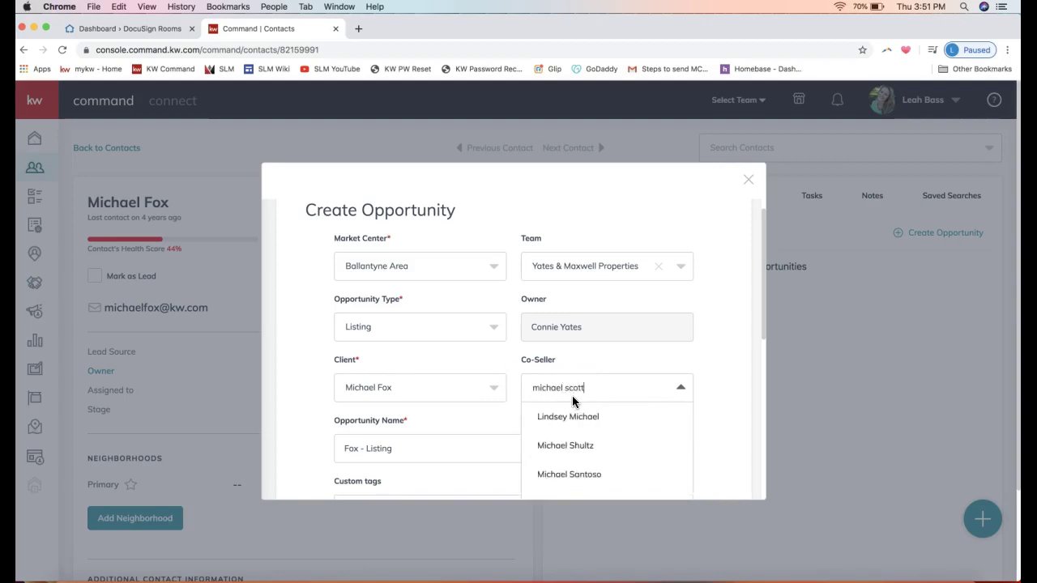
left_click(567, 419)
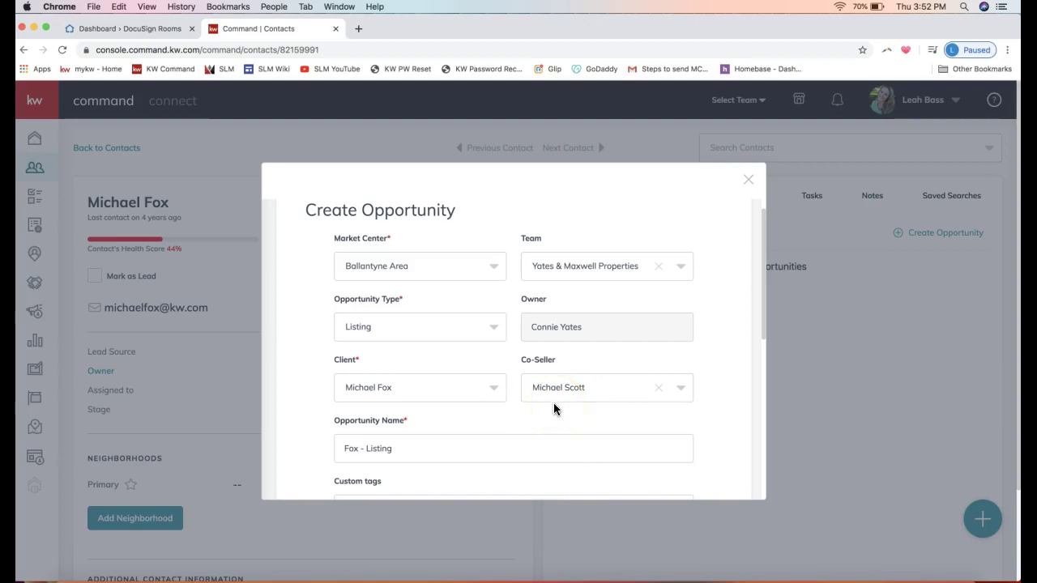
left_click(411, 447)
Step: Insert '123 Command Rocks Drive -' at the start of the opportunity name, before the surname and Listing
double_click(350, 447)
scroll(405, 404, "down", 2)
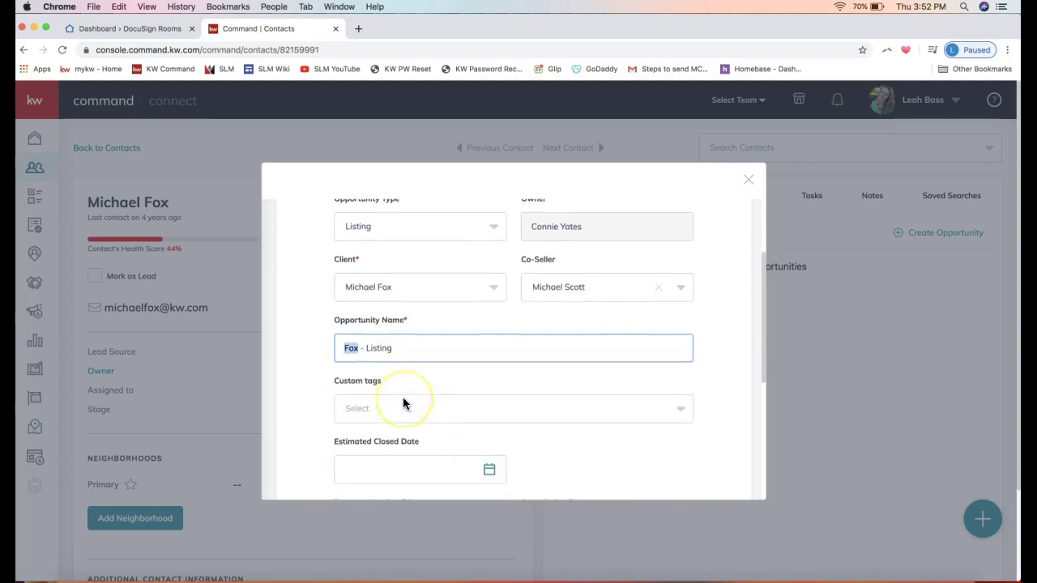
left_click(381, 348)
left_click(344, 341)
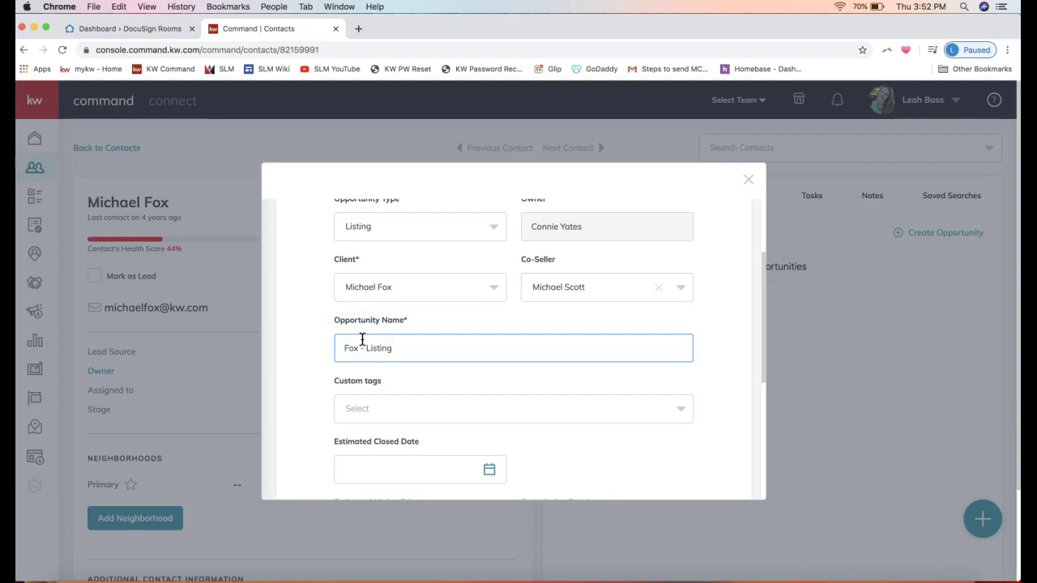
type("123 Command Rocks Drive -")
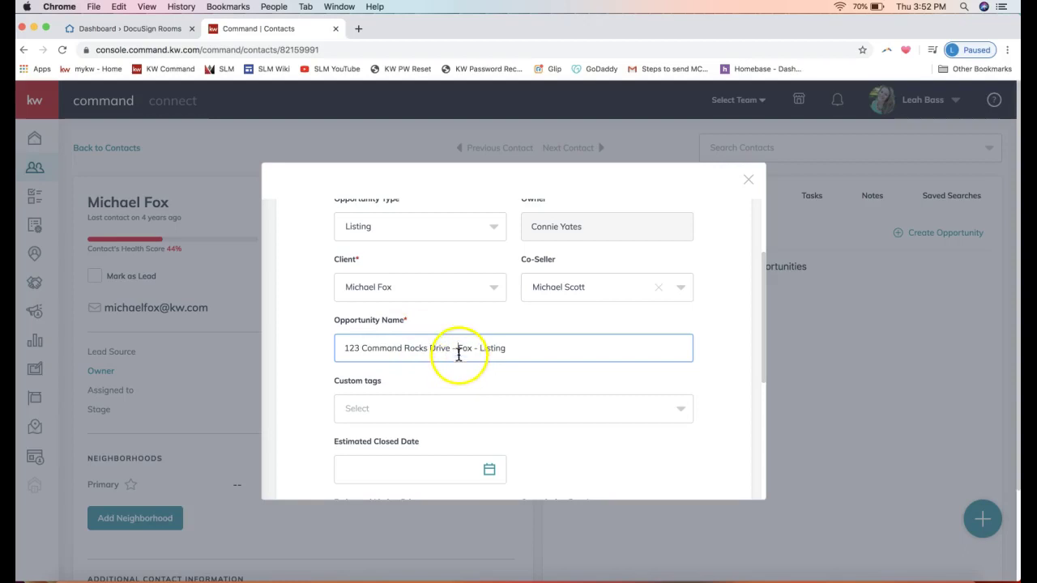
left_click_drag(458, 348, 324, 350)
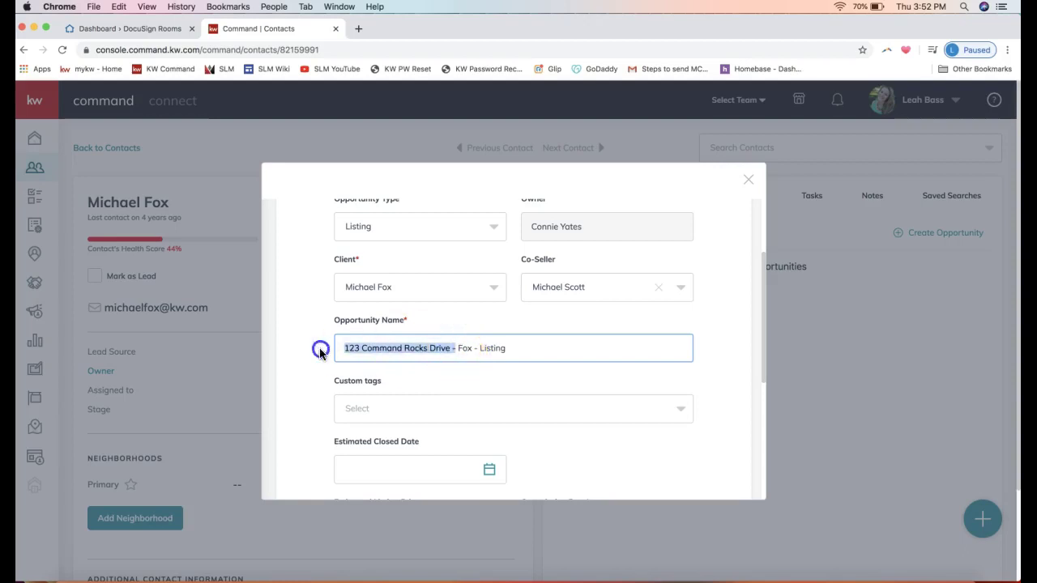
double_click(465, 349)
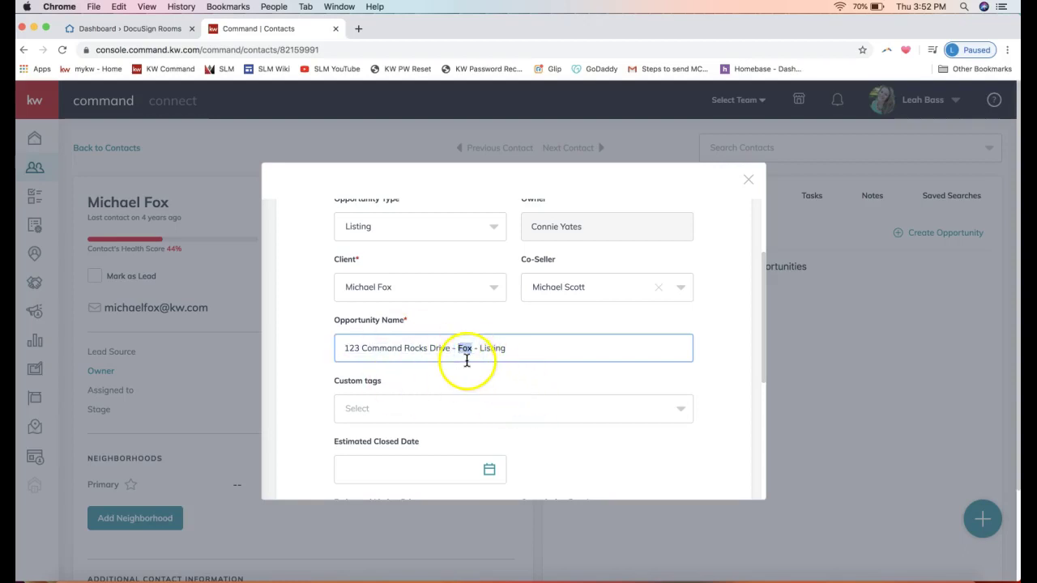
left_click(490, 344)
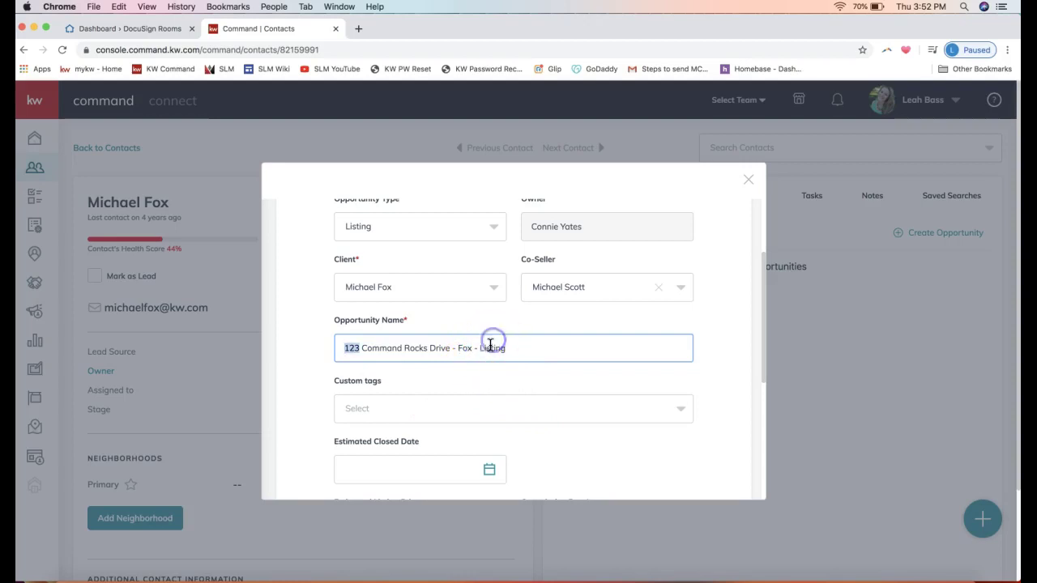
double_click(490, 347)
left_click(453, 349)
left_click_drag(453, 348, 329, 351)
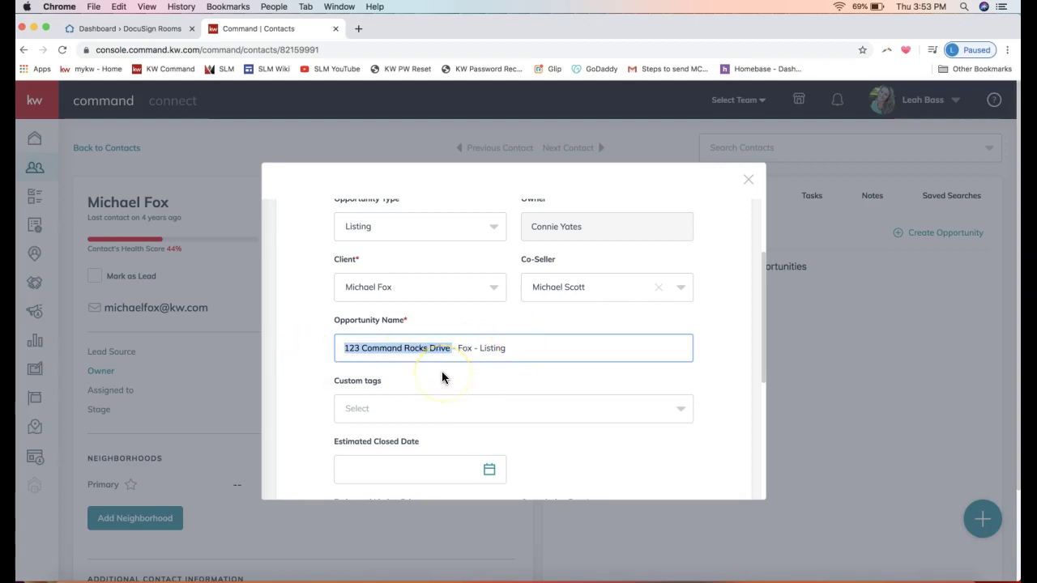
Step: Scroll down the Create Opportunity form and enter 3 as the Commission Rate
scroll(444, 378, "down", 3)
scroll(442, 359, "down", 1)
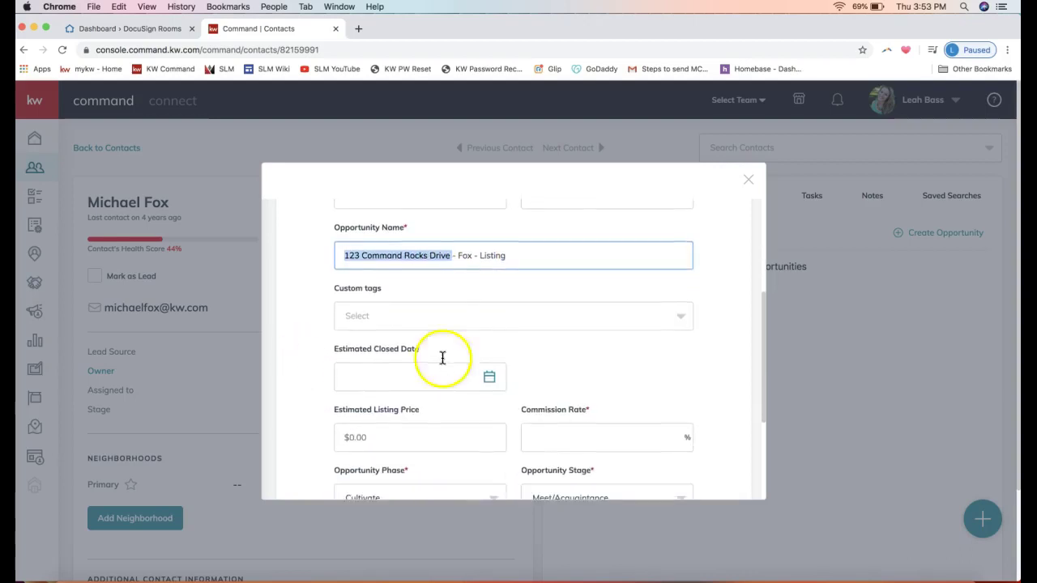
left_click_drag(407, 228, 314, 228)
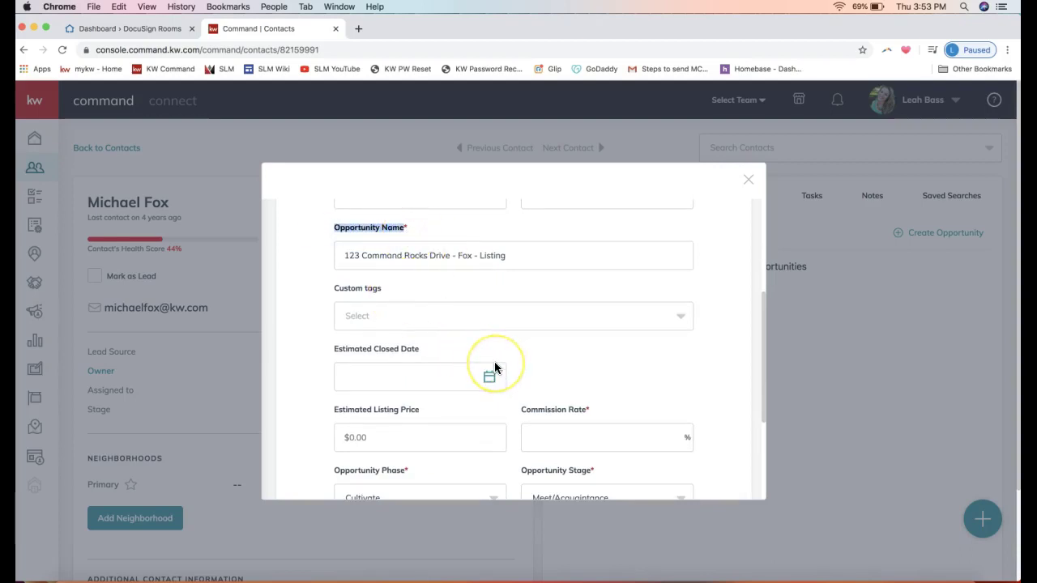
scroll(493, 364, "down", 3)
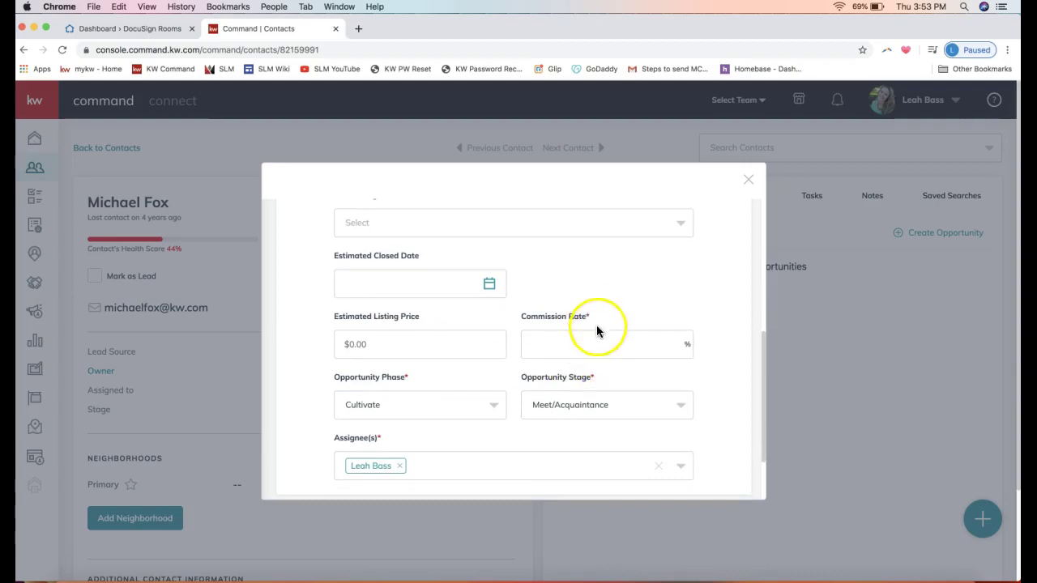
scroll(597, 328, "down", 2)
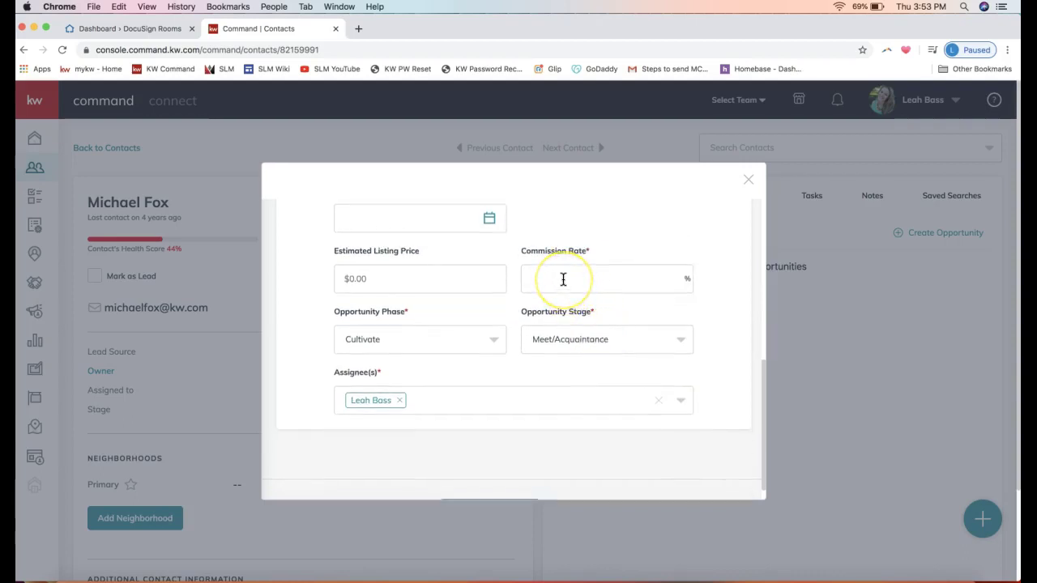
scroll(527, 300, "up", 2)
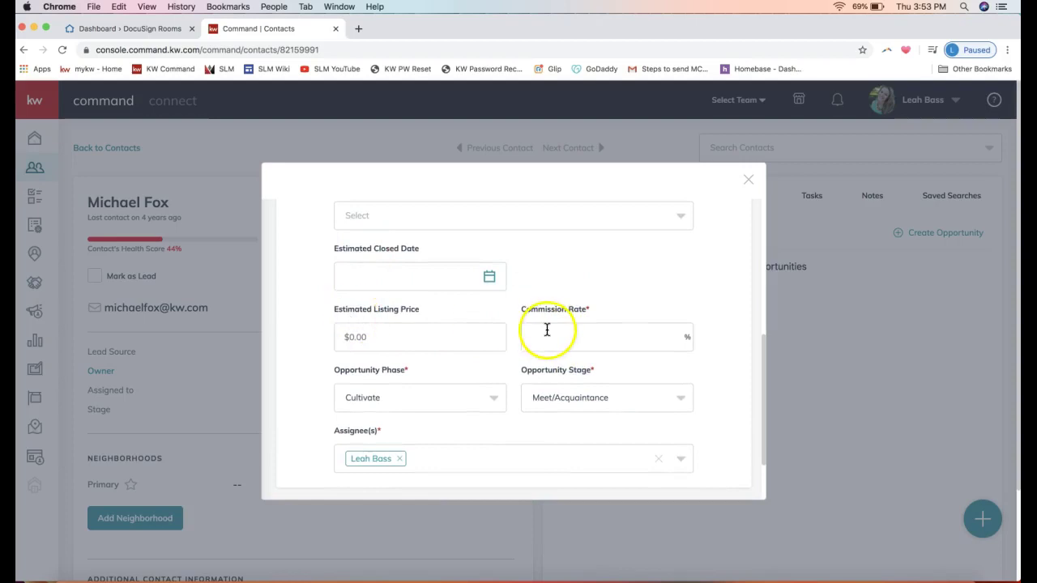
scroll(546, 330, "down", 1)
left_click(545, 301)
type("3")
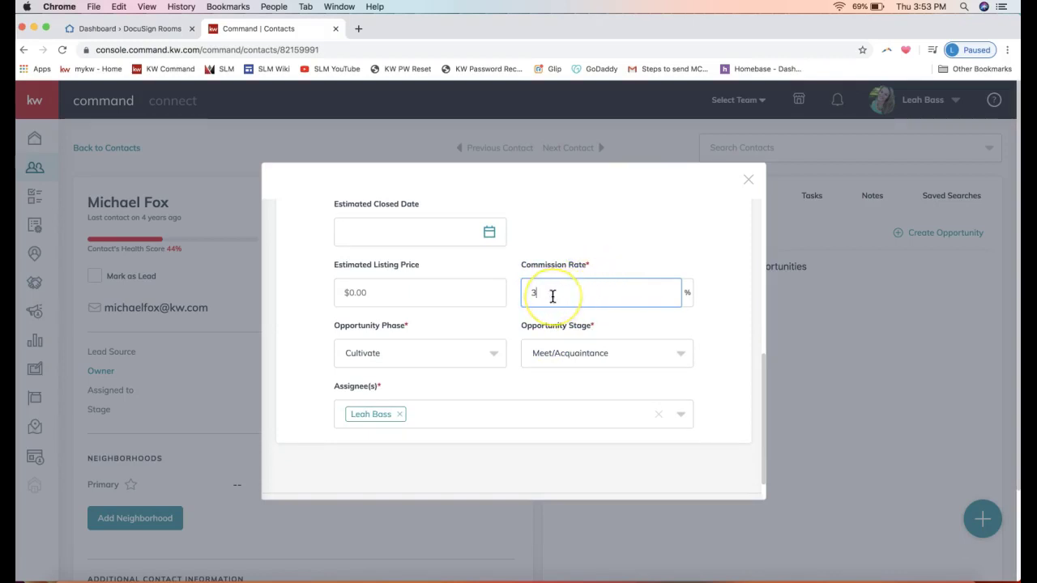
left_click_drag(552, 297, 467, 296)
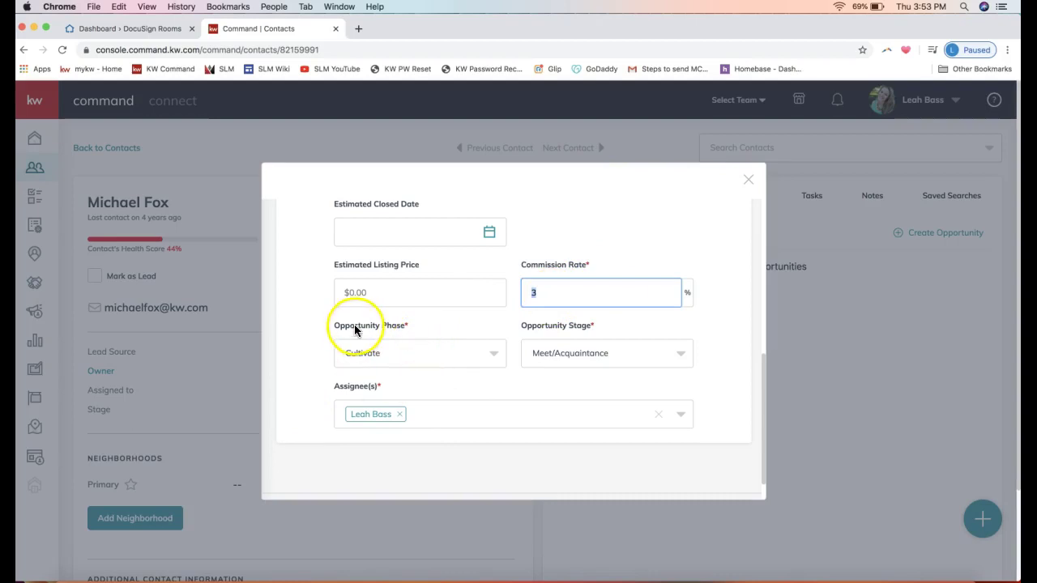
Step: Point out the Cultivate phase and Meet/Acquaintance stage fields below the commission rate
scroll(345, 328, "down", 2)
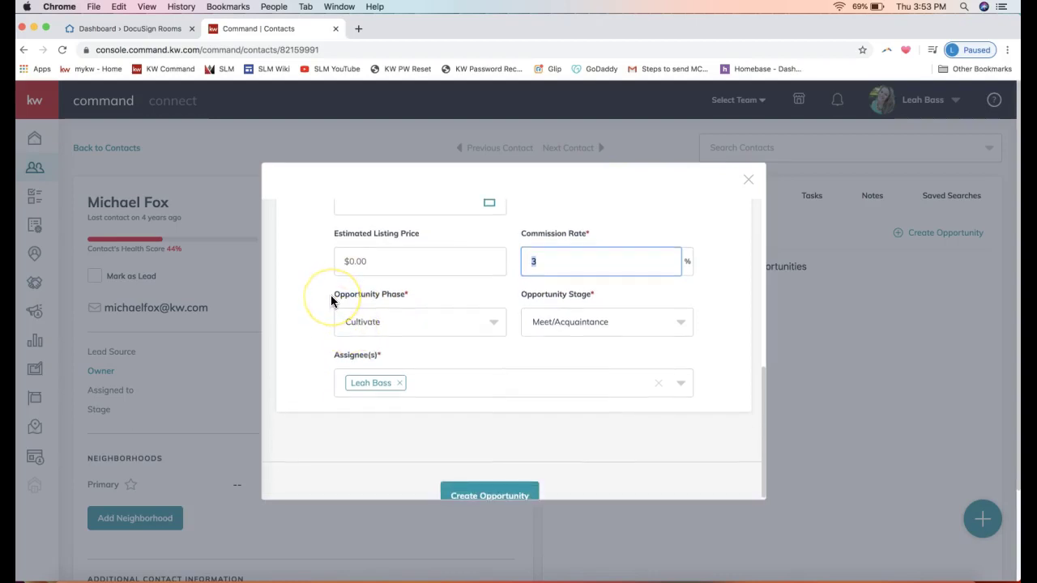
left_click_drag(330, 296, 374, 299)
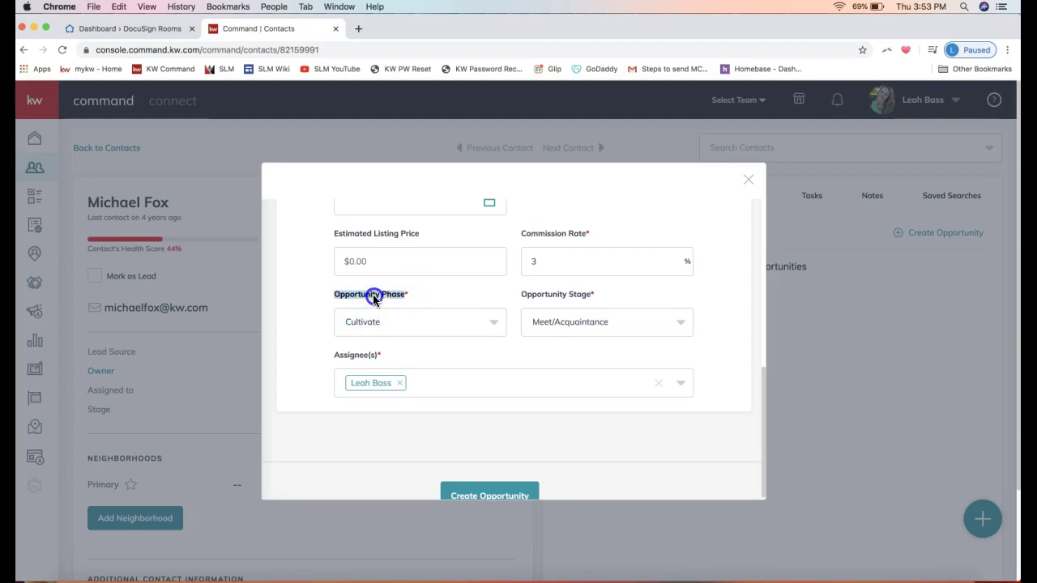
triple_click(546, 296)
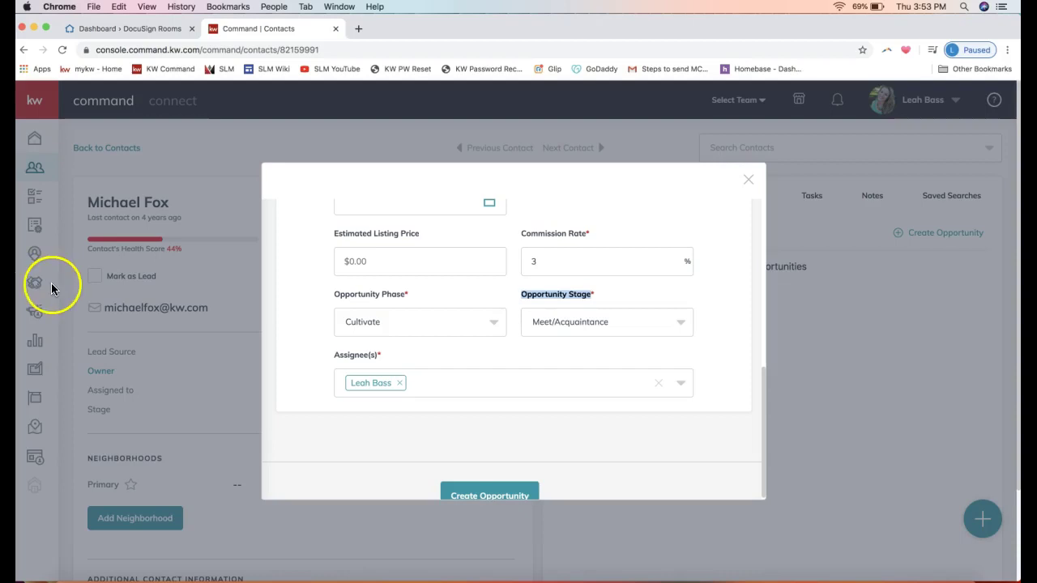
left_click(393, 298)
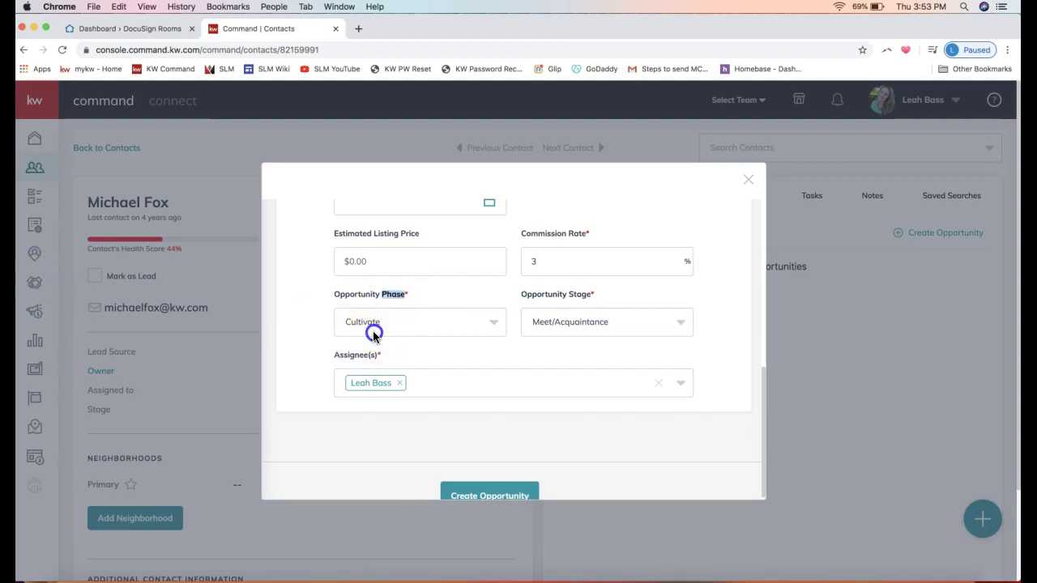
left_click(373, 331)
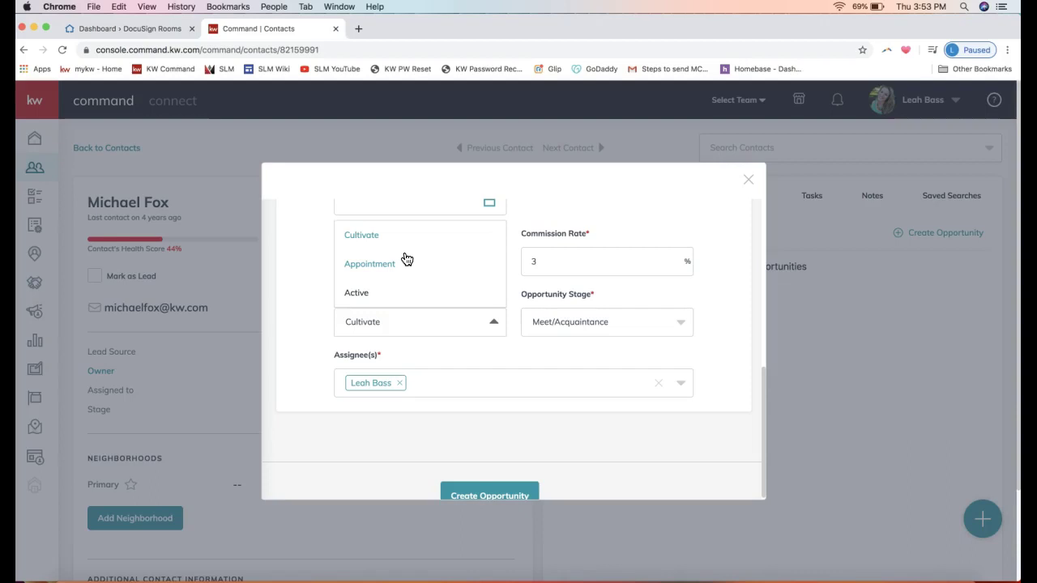
left_click(385, 264)
left_click(376, 236)
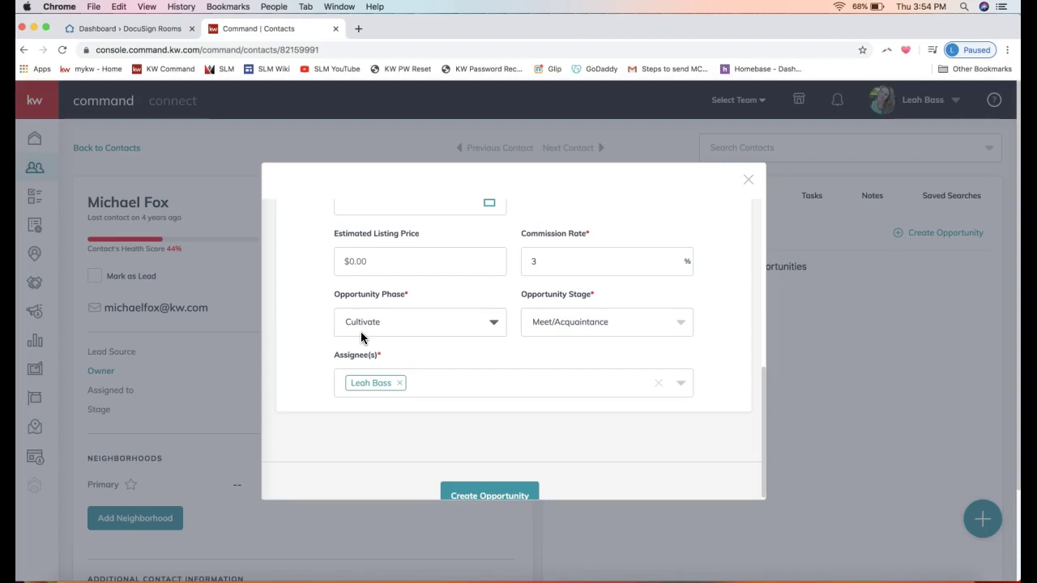
left_click(606, 324)
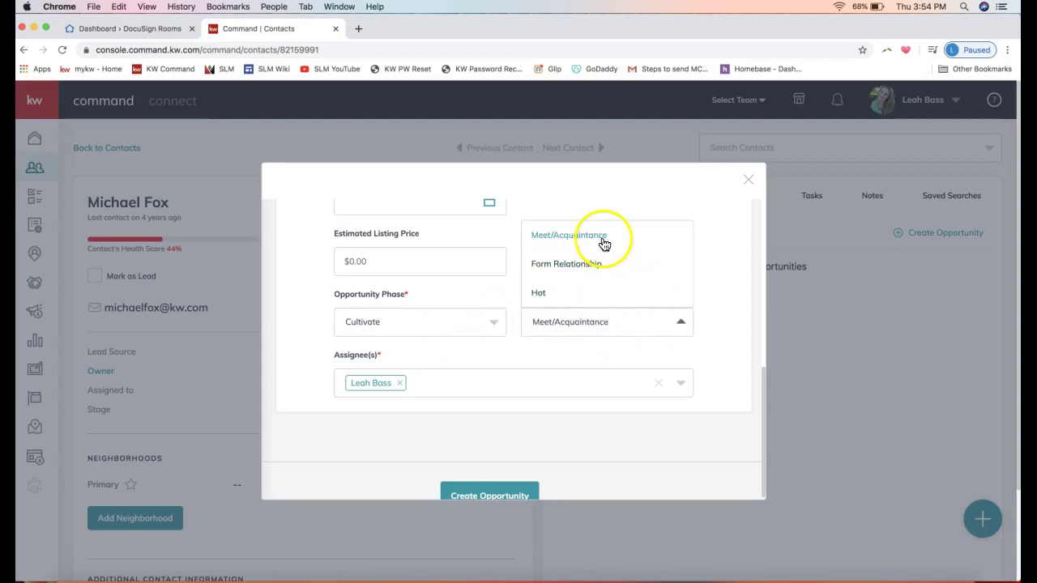
left_click(740, 315)
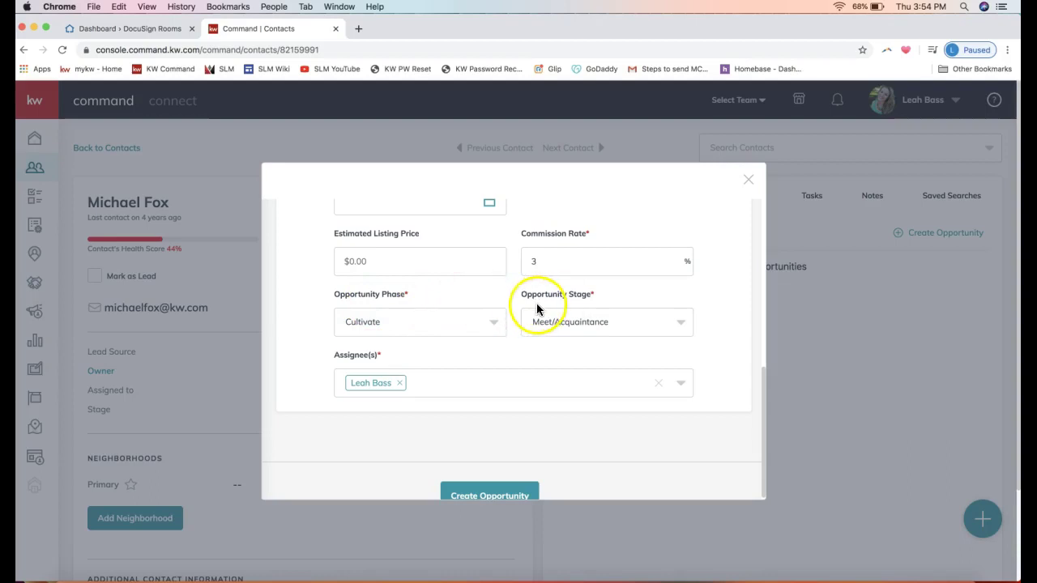
scroll(486, 379, "down", 1)
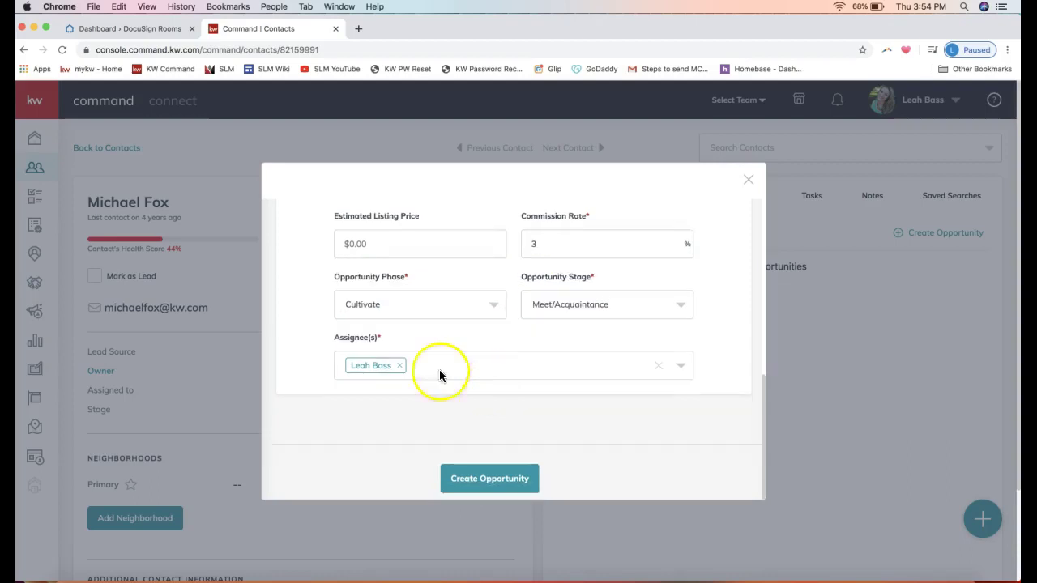
triple_click(352, 341)
left_click_drag(351, 344, 432, 367)
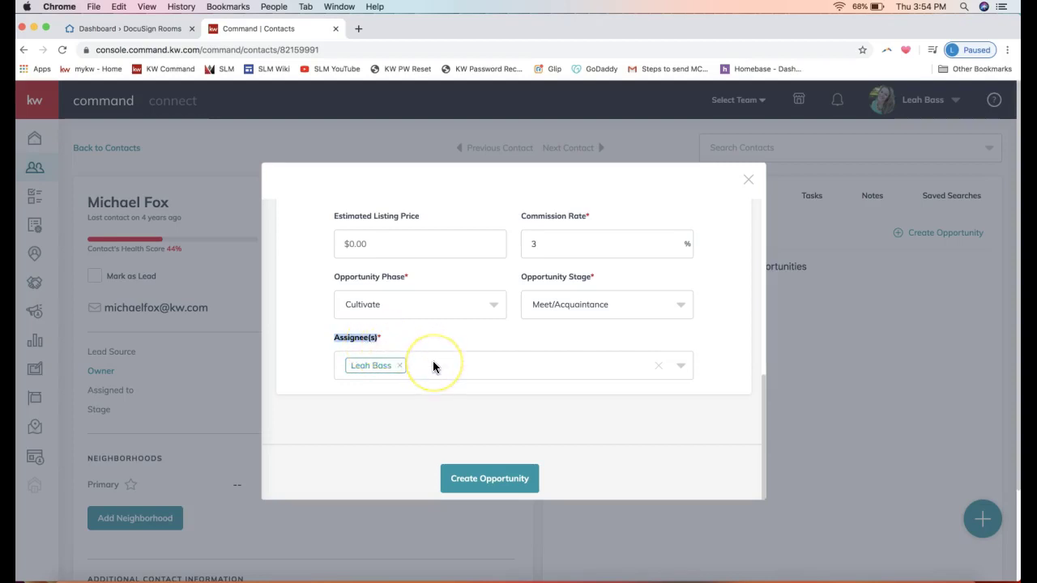
left_click(433, 365)
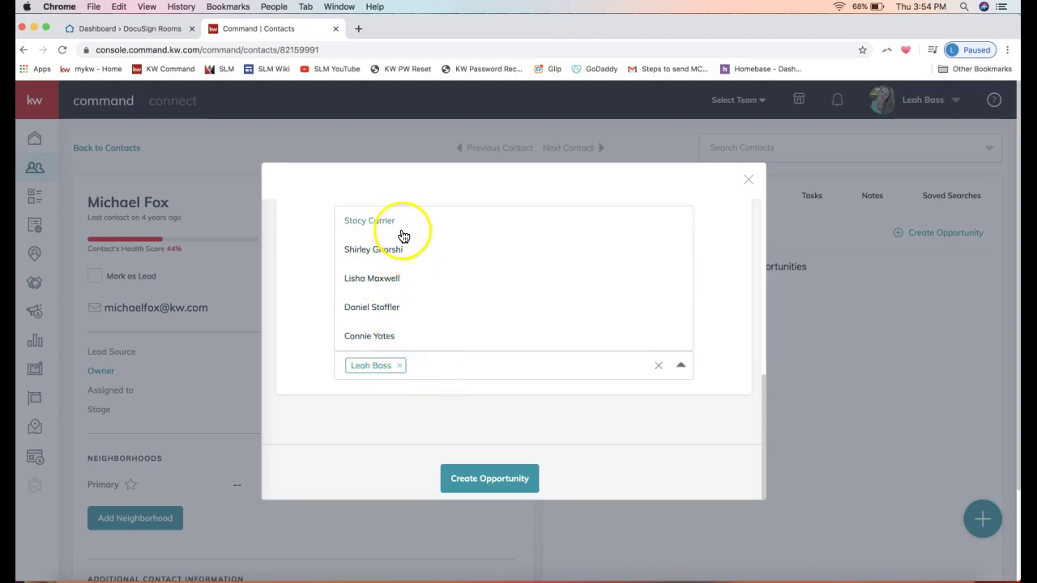
left_click(383, 308)
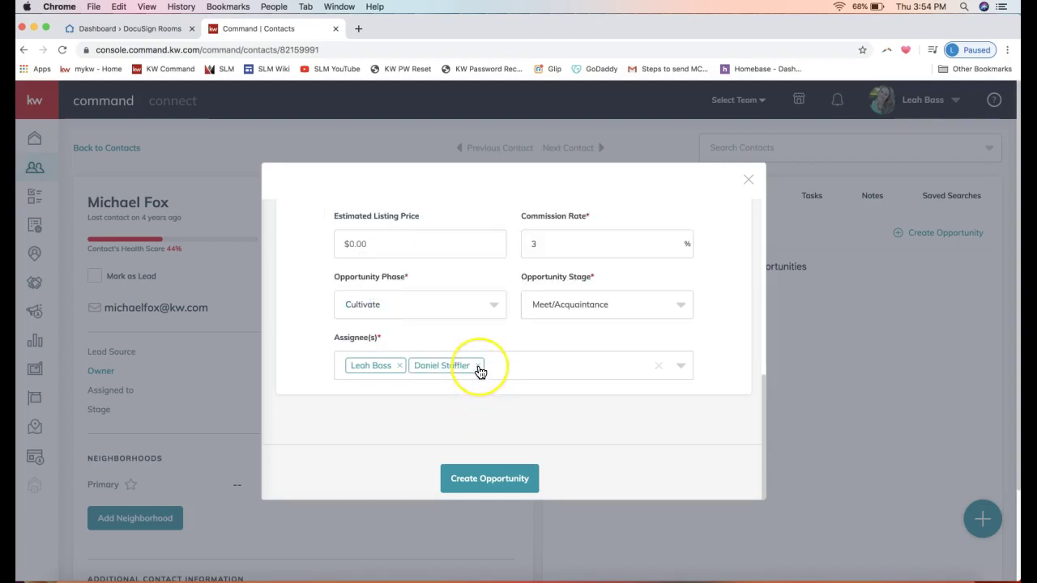
left_click(479, 366)
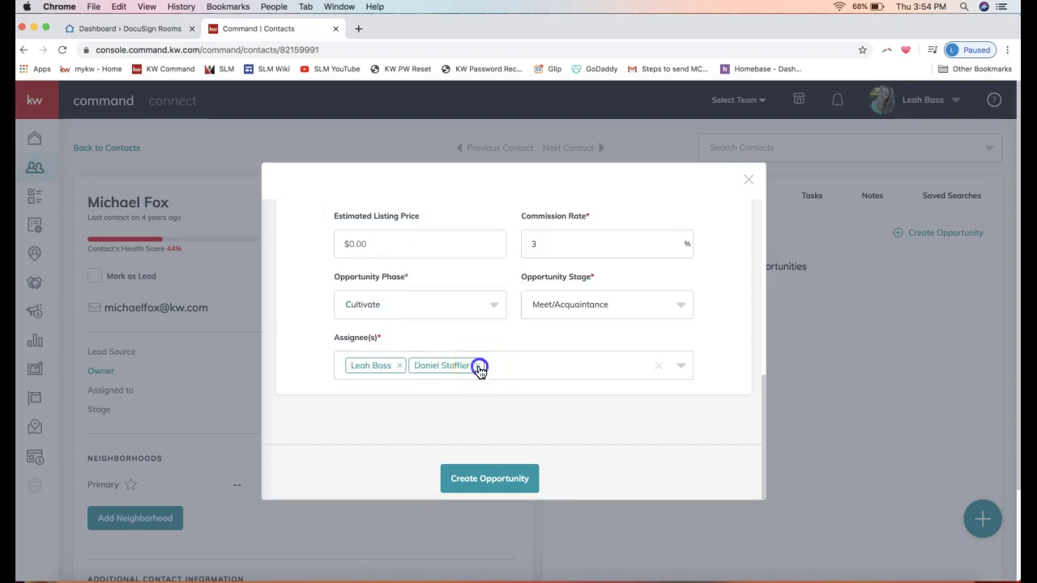
left_click(482, 486)
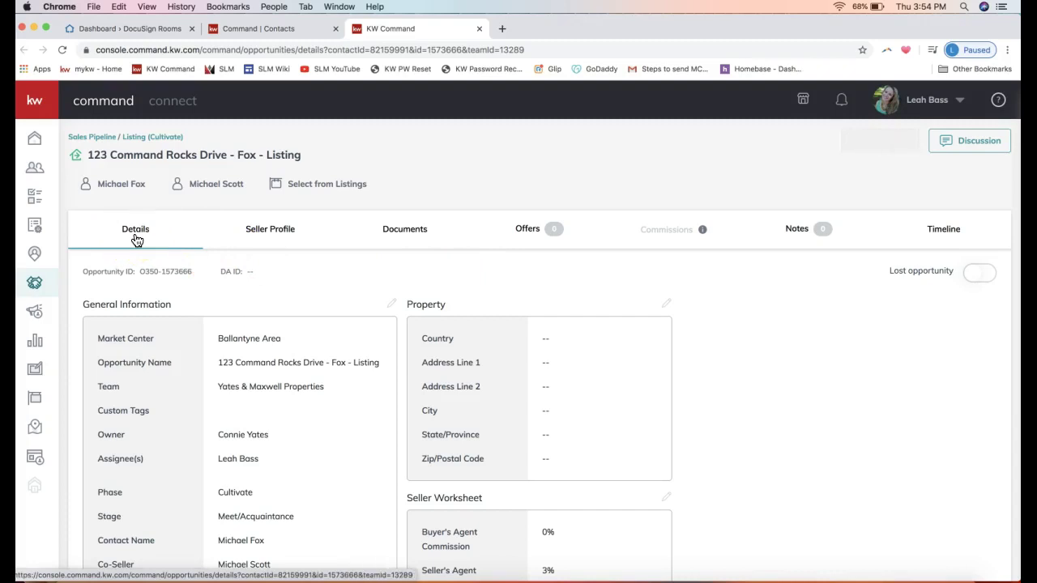
Step: View the new listing opportunity's Details tab, showing phase Cultivate and stage Meet/Acquaintance
left_click(391, 305)
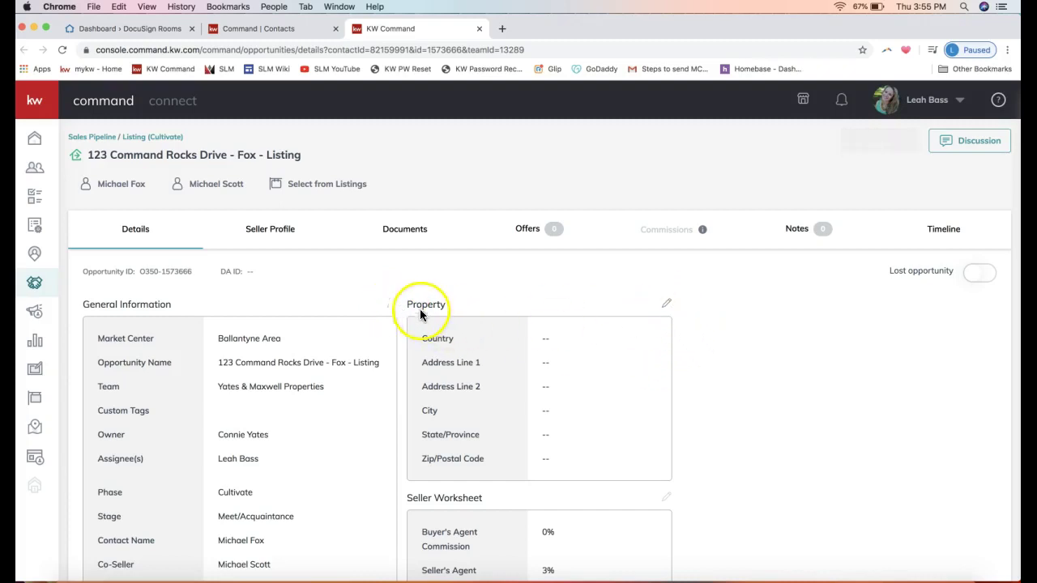
Step: Switch to the opportunity's Documents tab and reveal the Start a Transaction DocuSign/Dotloop choices
left_click(413, 232)
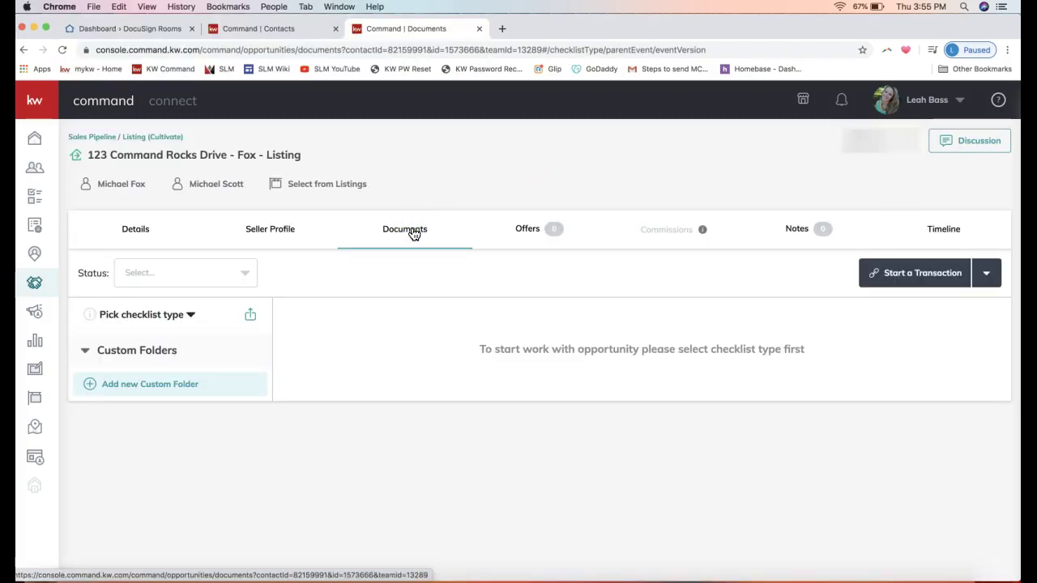
left_click(404, 234)
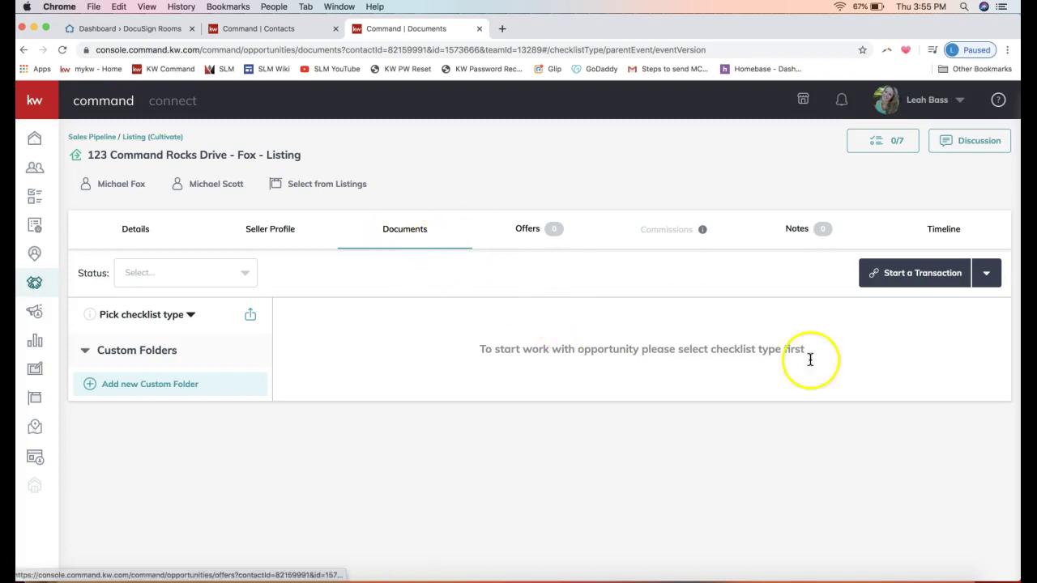
left_click(917, 275)
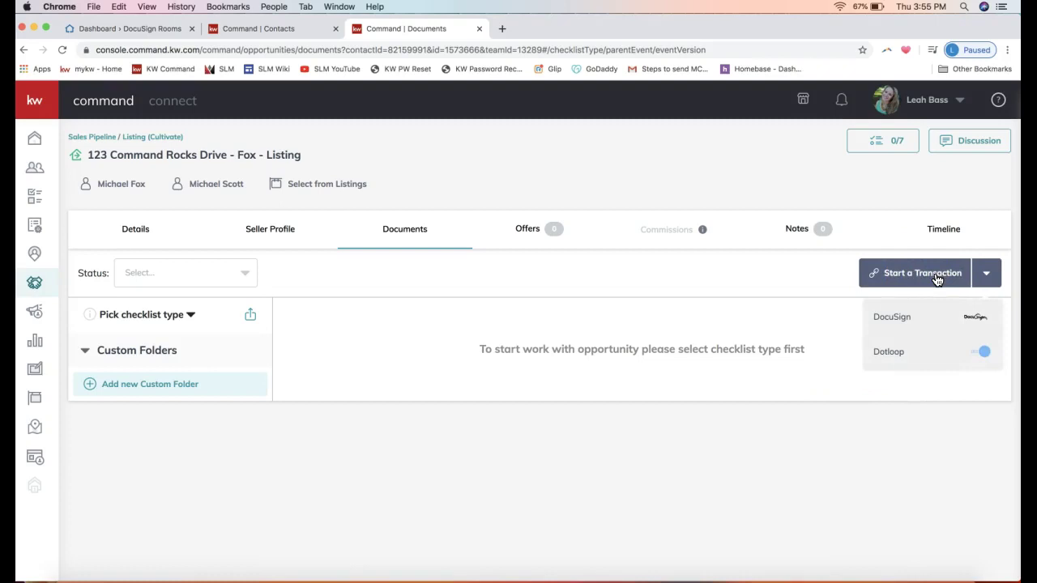
left_click(891, 274)
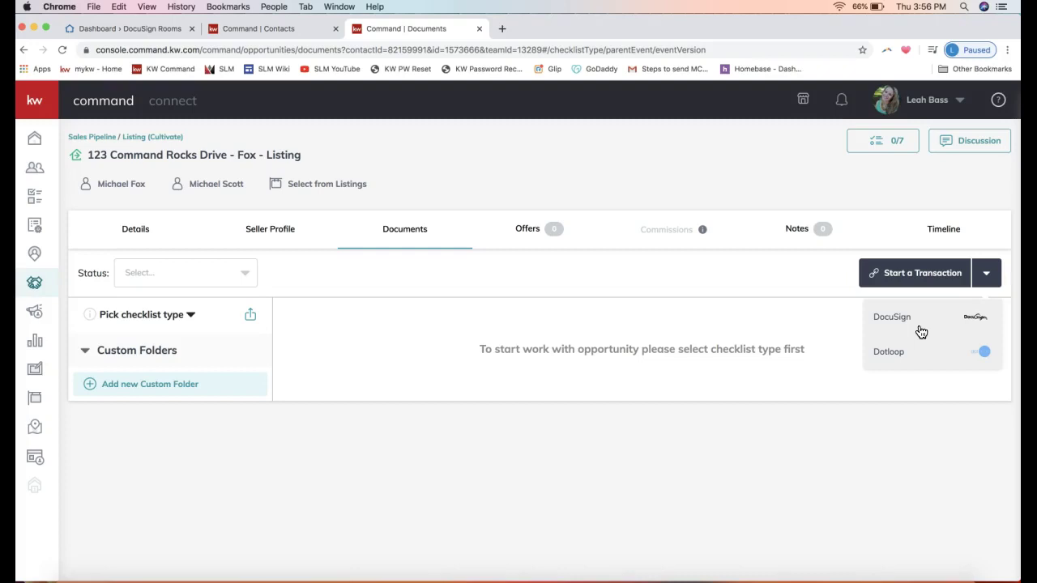
left_click(904, 326)
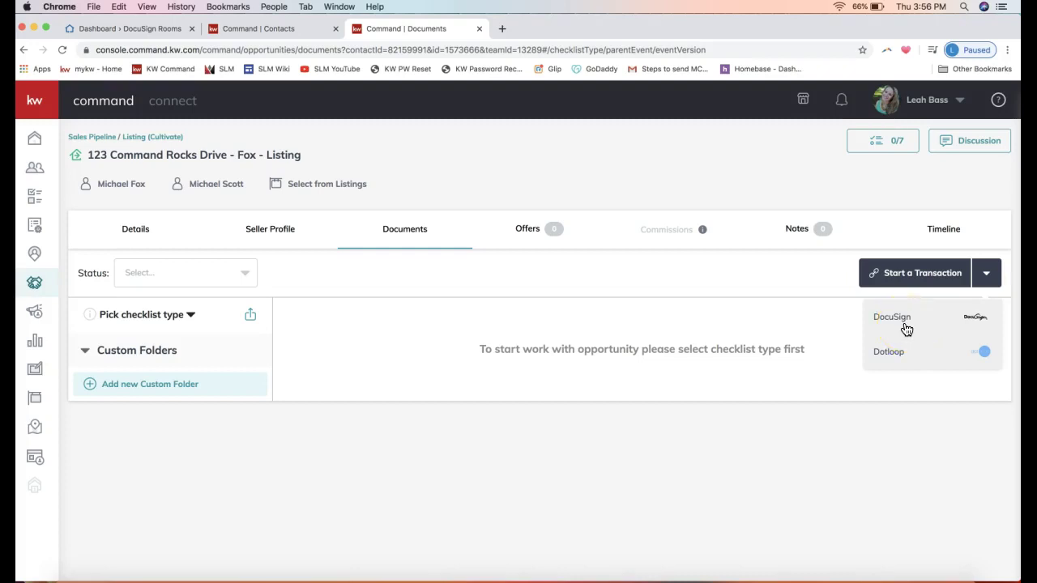